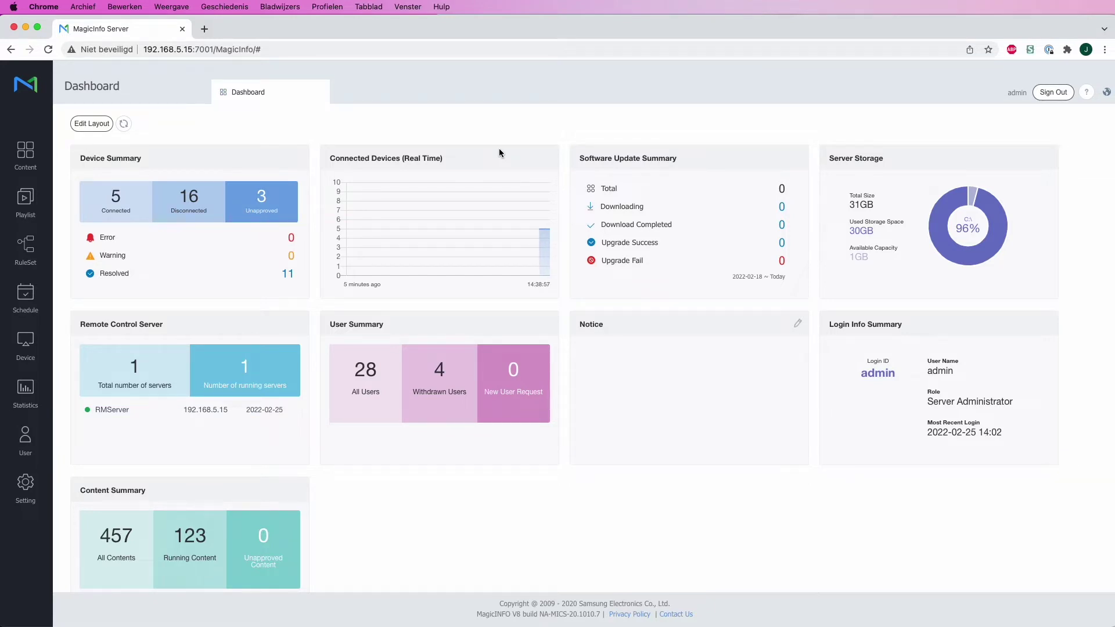
# Step: Go from the dashboard to the User section, reaching the admin password prompt
pyautogui.press('super+shift+5')
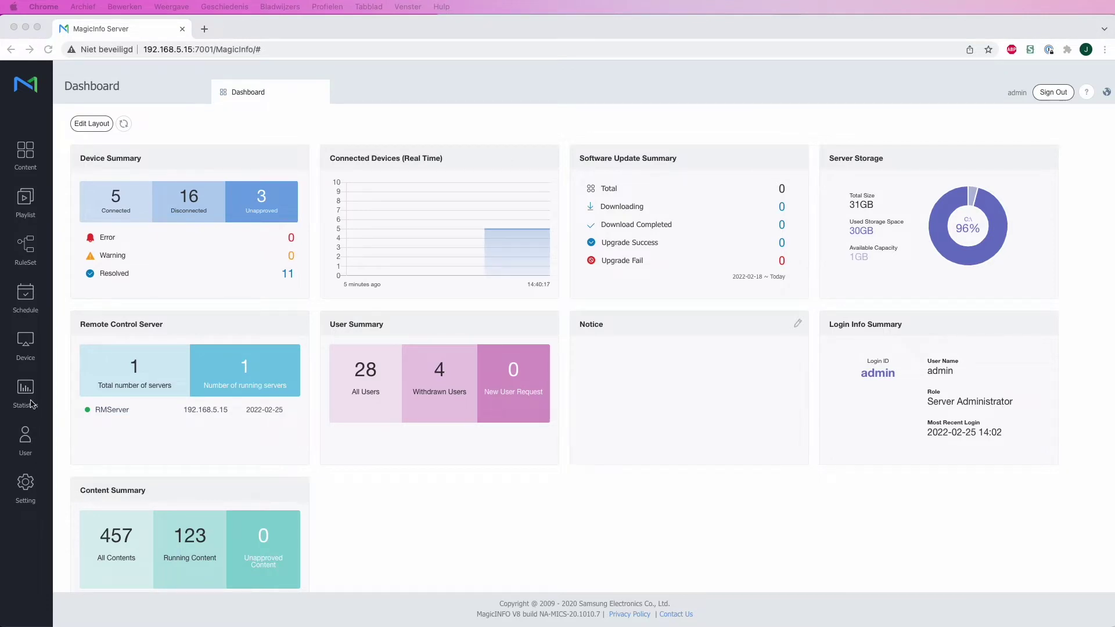
pyautogui.click(27, 441)
# Step: Confirm the admin password and switch to the Role list showing 21 roles
pyautogui.click(26, 441)
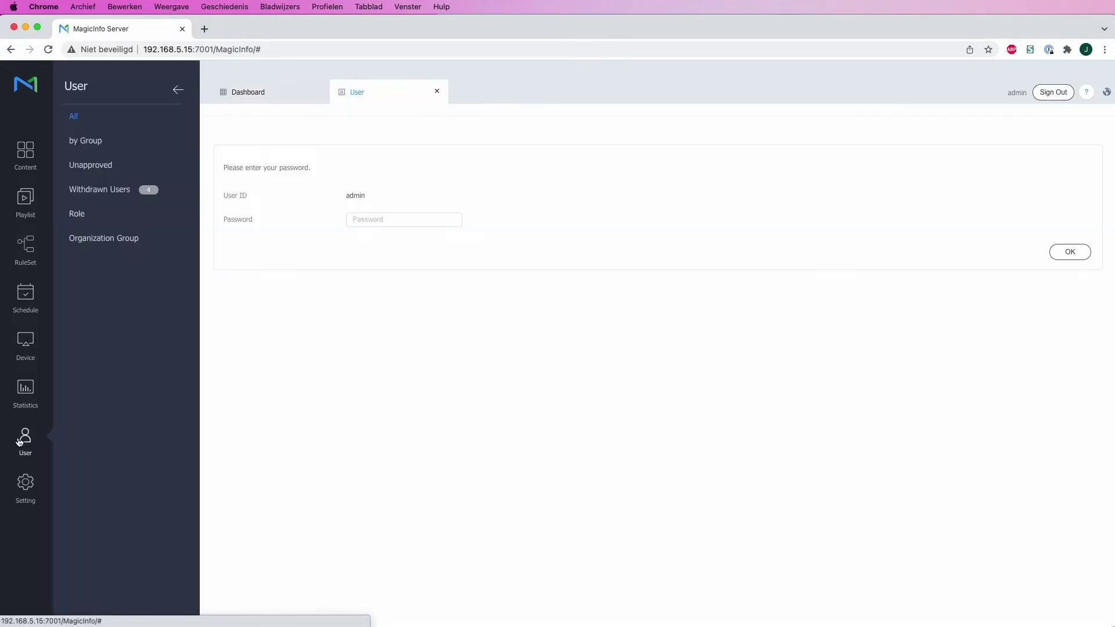
pyautogui.click(1054, 255)
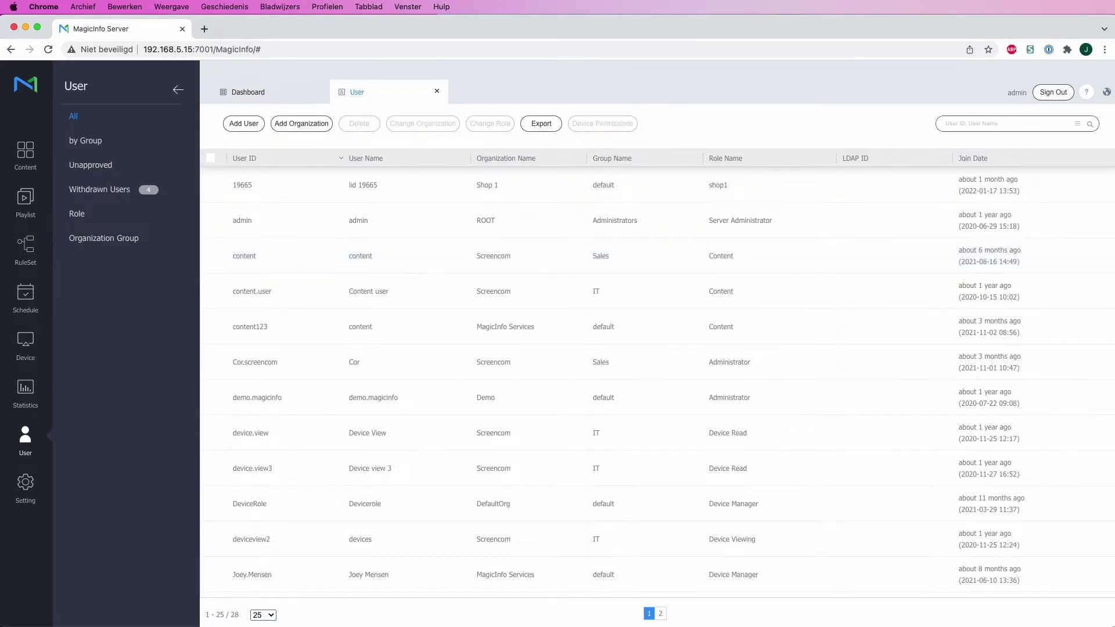
pyautogui.click(88, 217)
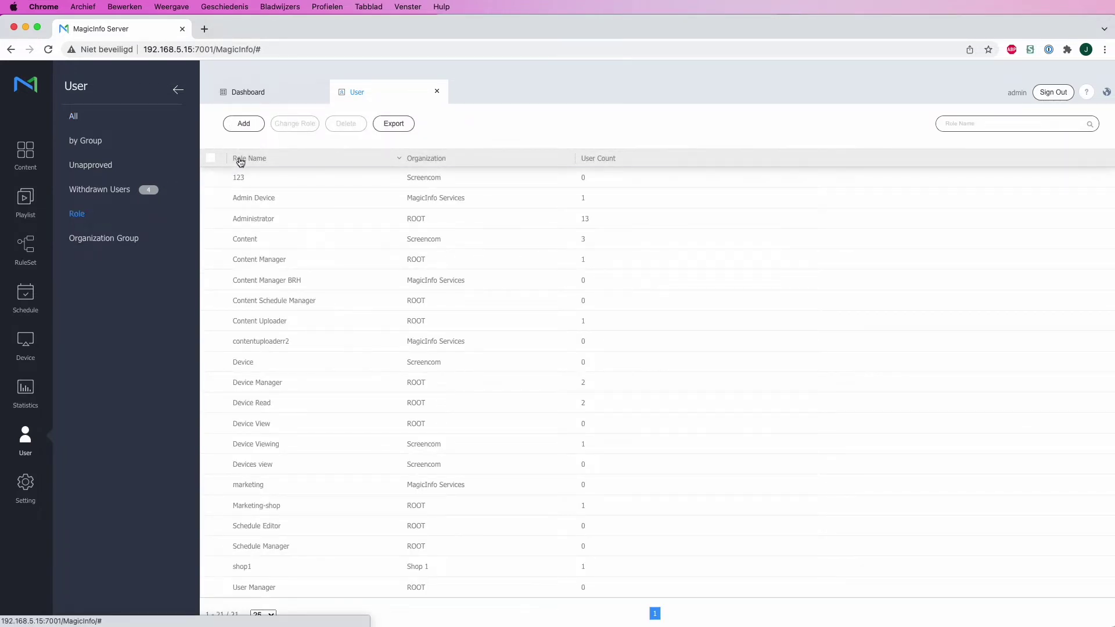
# Step: Add a custom role named 'Device role', check the name is free, and assign it to MagicInfo Services
pyautogui.click(244, 124)
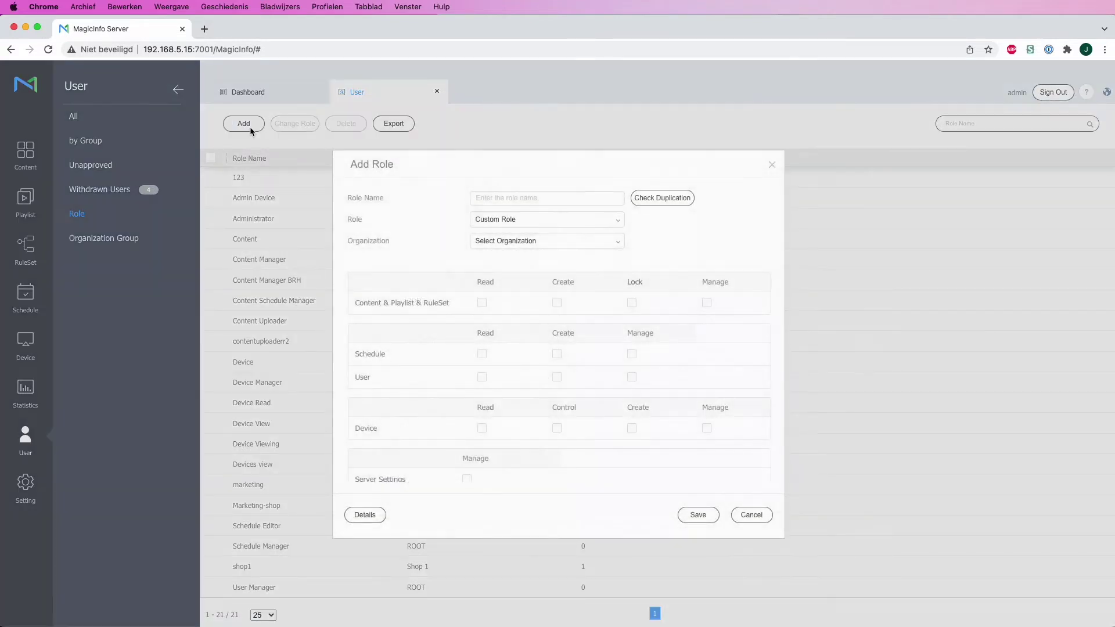
pyautogui.click(507, 199)
pyautogui.write('DE')
pyautogui.write('ev')
pyautogui.write('ice ro')
pyautogui.write('le')
pyautogui.click(667, 207)
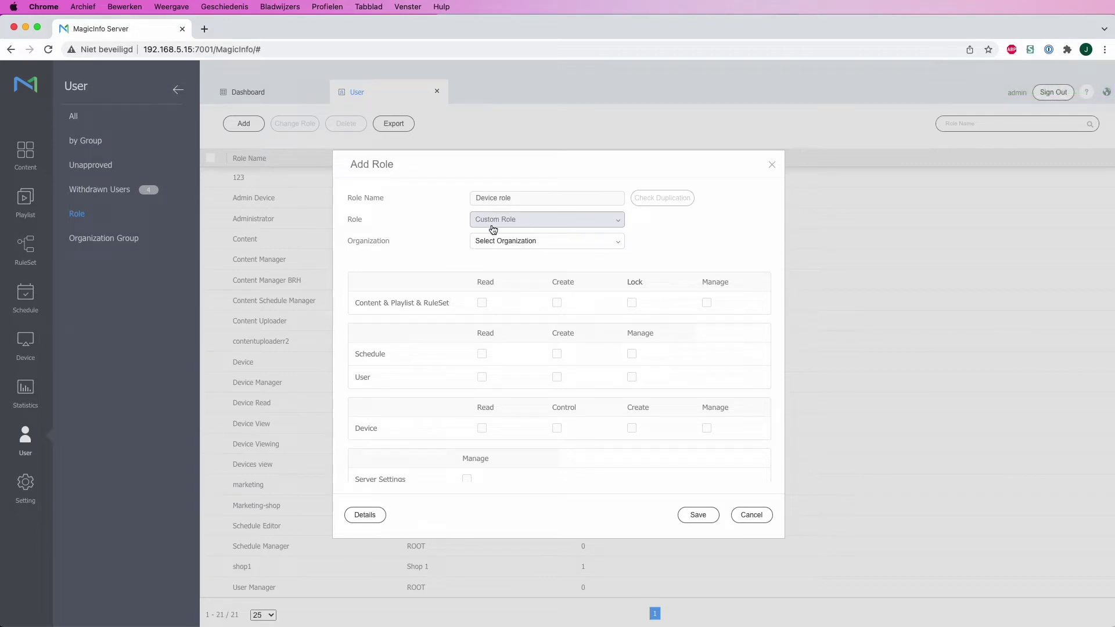
pyautogui.click(617, 246)
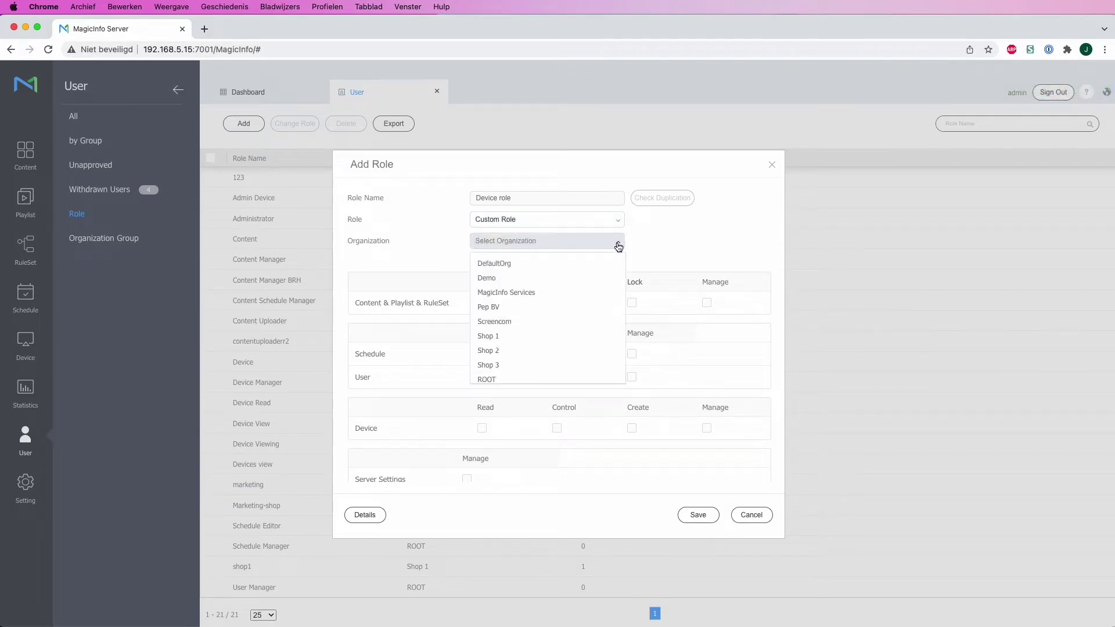
pyautogui.click(557, 293)
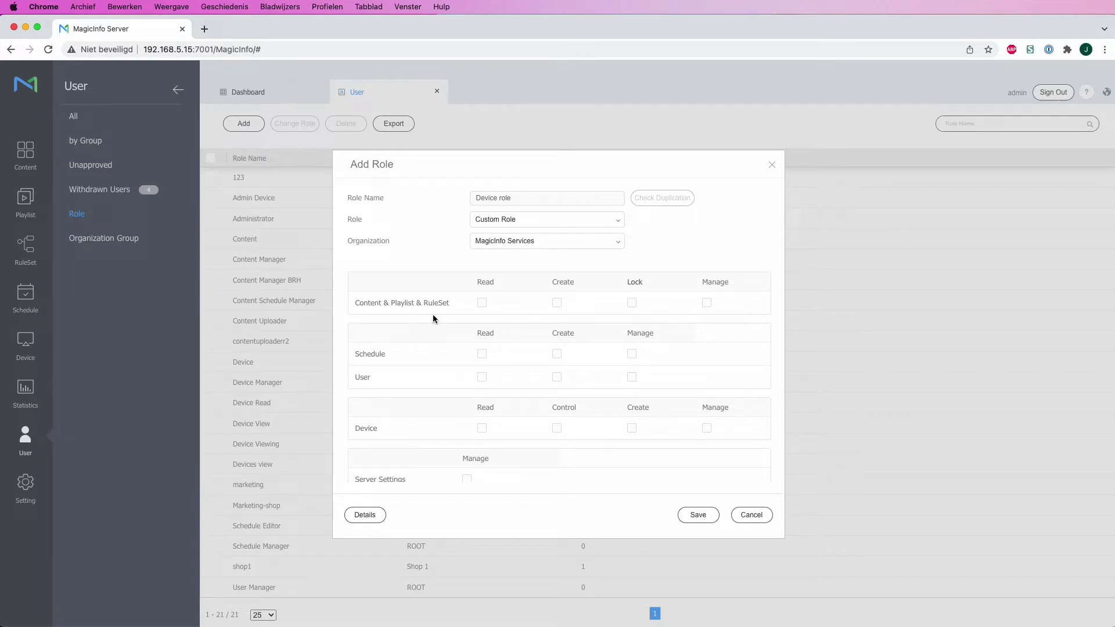
# Step: Grant Manage on Content & Playlist & RuleSet, Schedule and Device, then save Device role
pyautogui.click(708, 305)
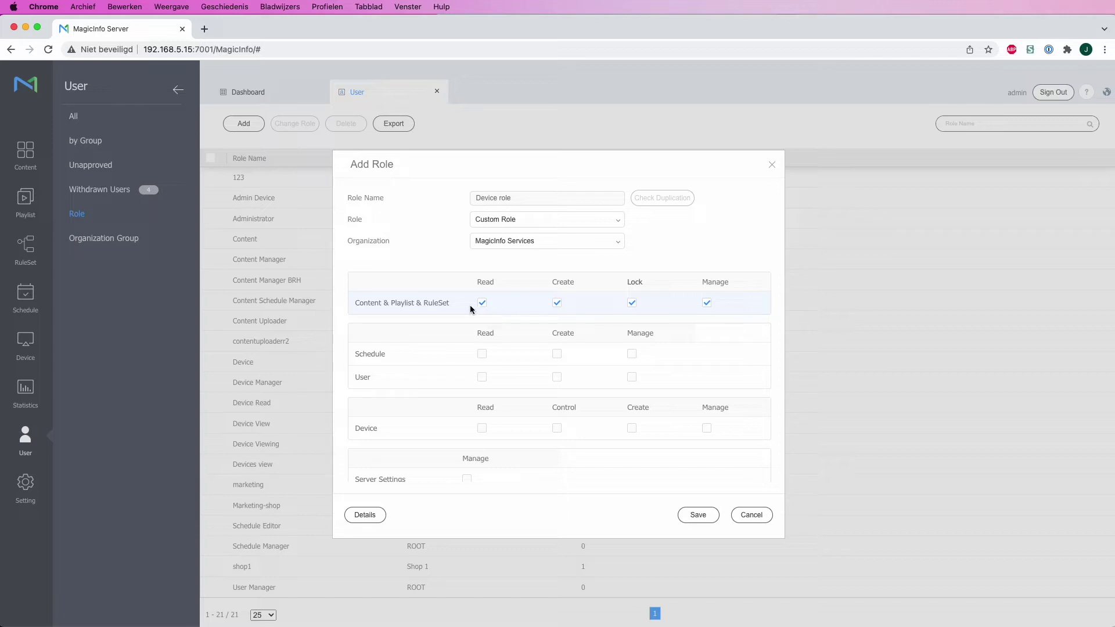
pyautogui.click(632, 355)
pyautogui.scroll(-1, 637, 360)
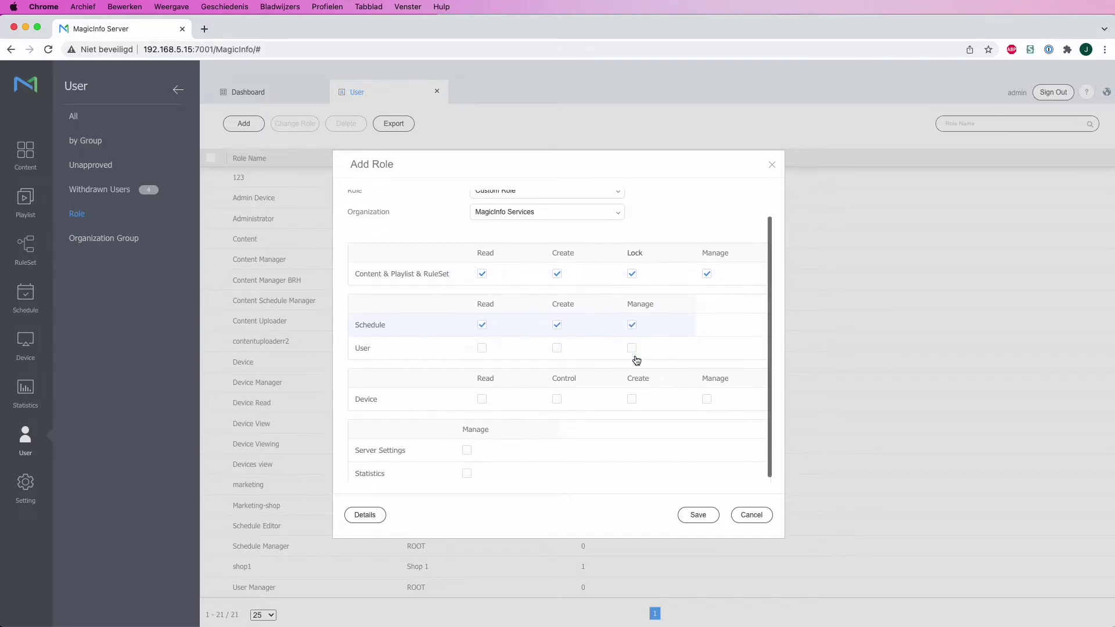
pyautogui.click(707, 399)
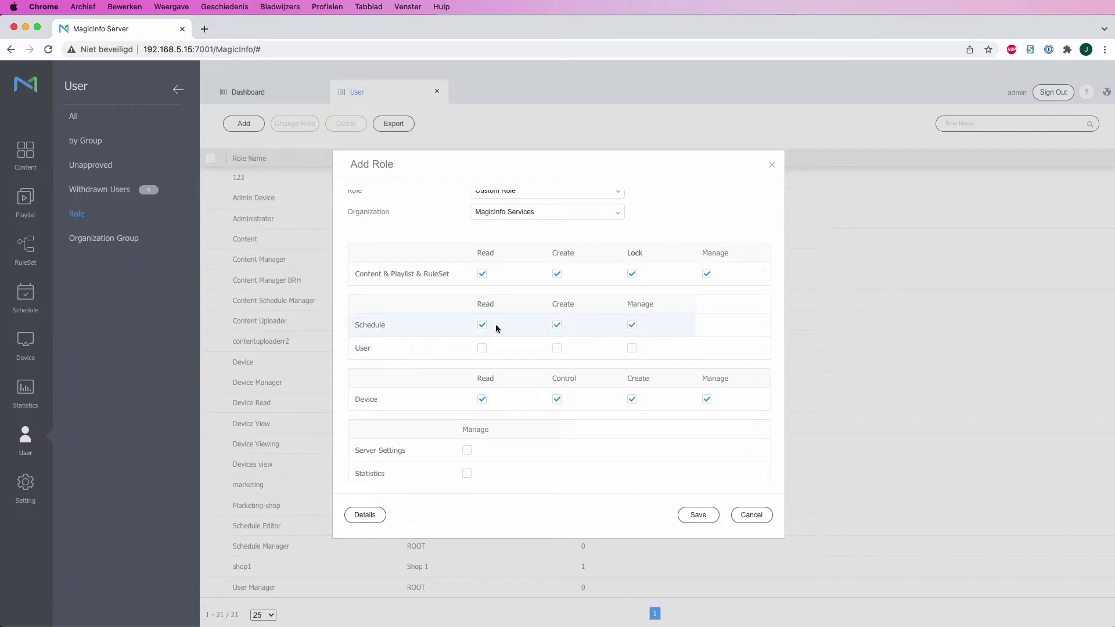
pyautogui.click(482, 326)
pyautogui.click(632, 325)
pyautogui.scroll(1, 636, 331)
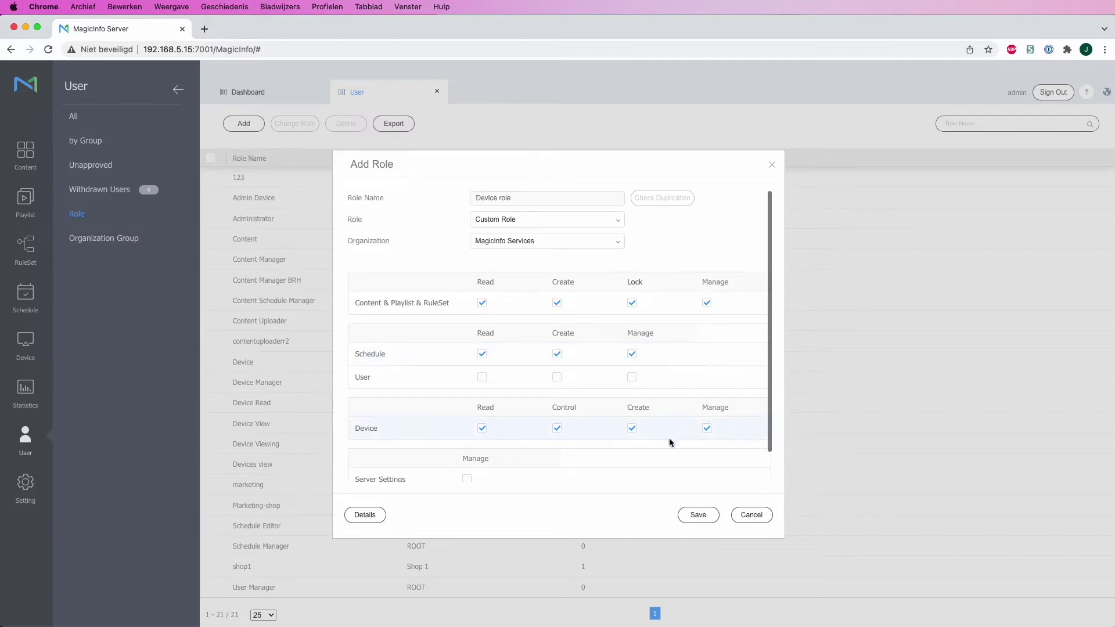
pyautogui.click(697, 515)
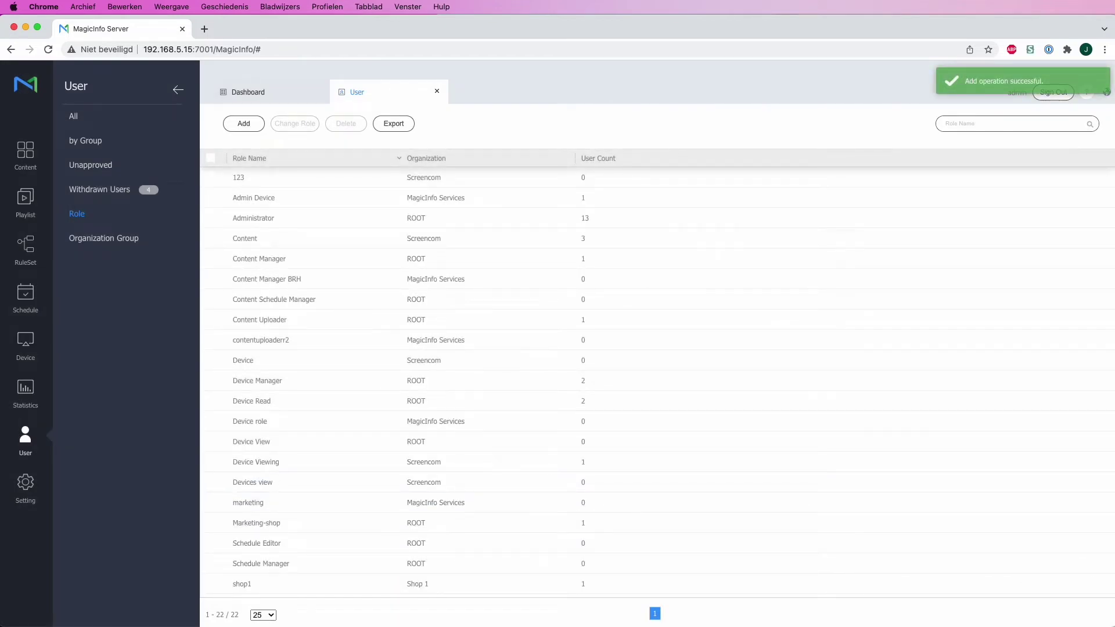
# Step: From the full user list, start a new user and enter its ID and display name
pyautogui.click(89, 122)
pyautogui.click(255, 129)
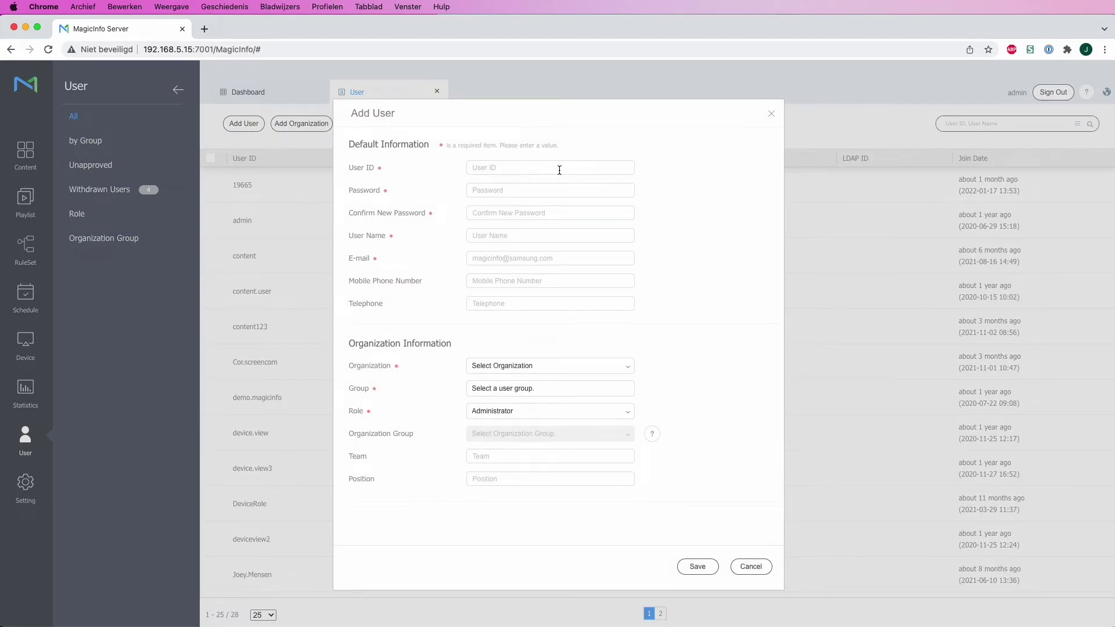
pyautogui.click(559, 169)
pyautogui.write('device')
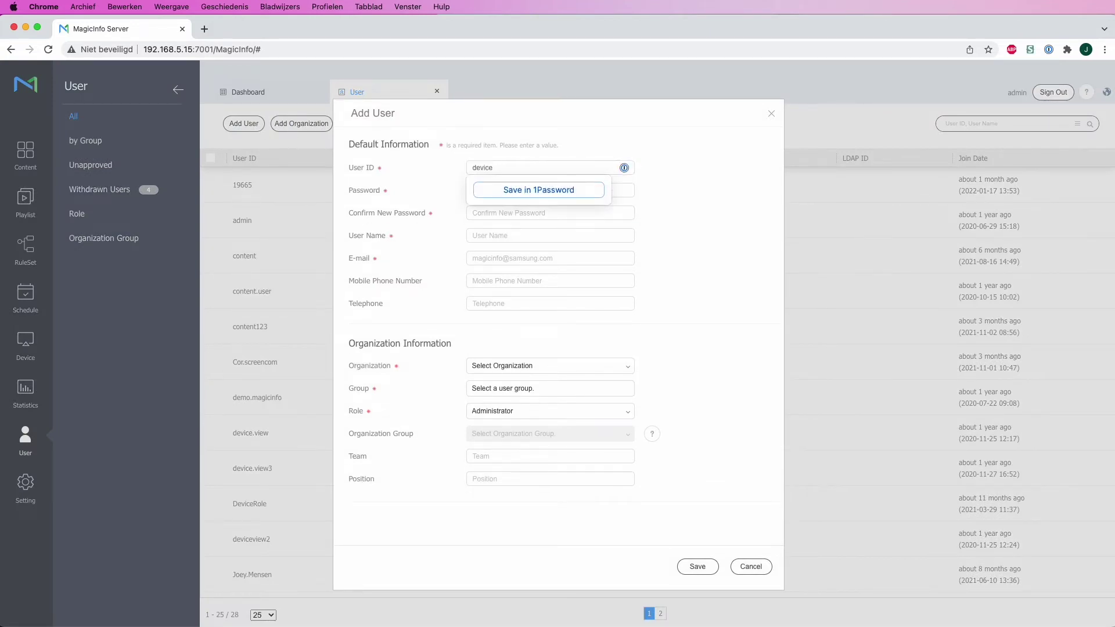
pyautogui.write('role')
pyautogui.click(554, 235)
pyautogui.write('devicer')
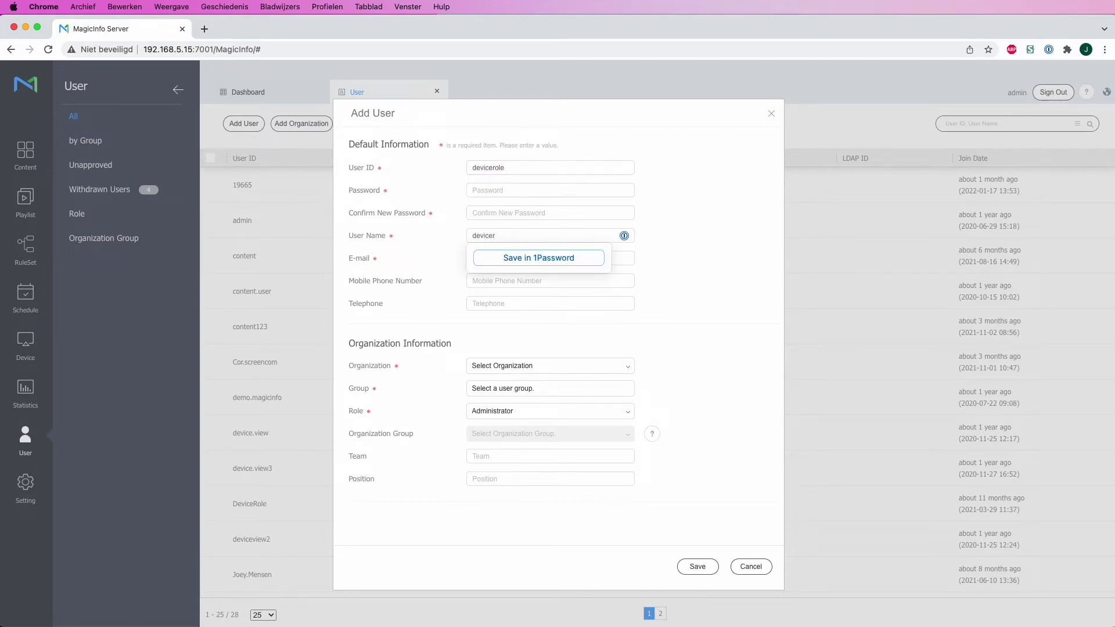
pyautogui.write('ie')
# Step: Set and confirm the account password and fill in the user's e-mail
pyautogui.click(555, 191)
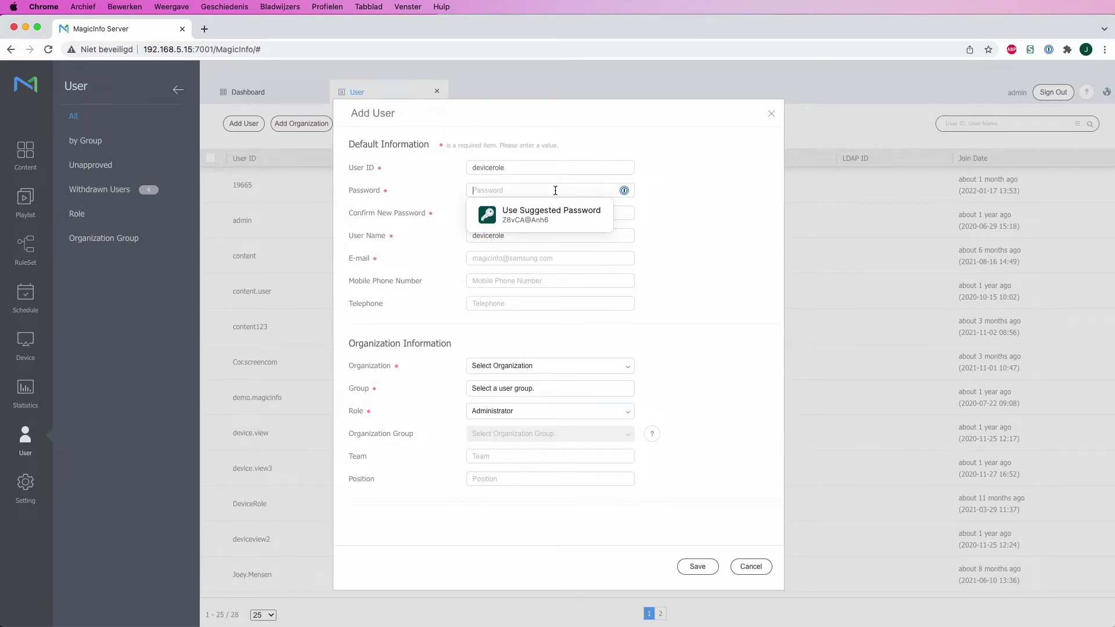
pyautogui.click(626, 198)
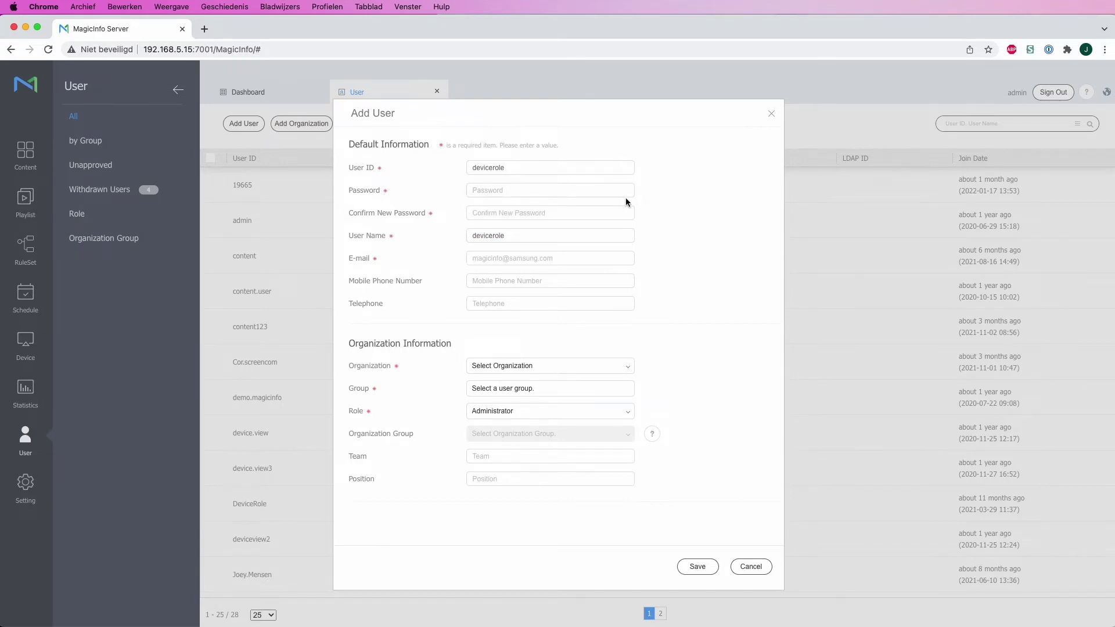
pyautogui.click(528, 189)
pyautogui.write('*****')
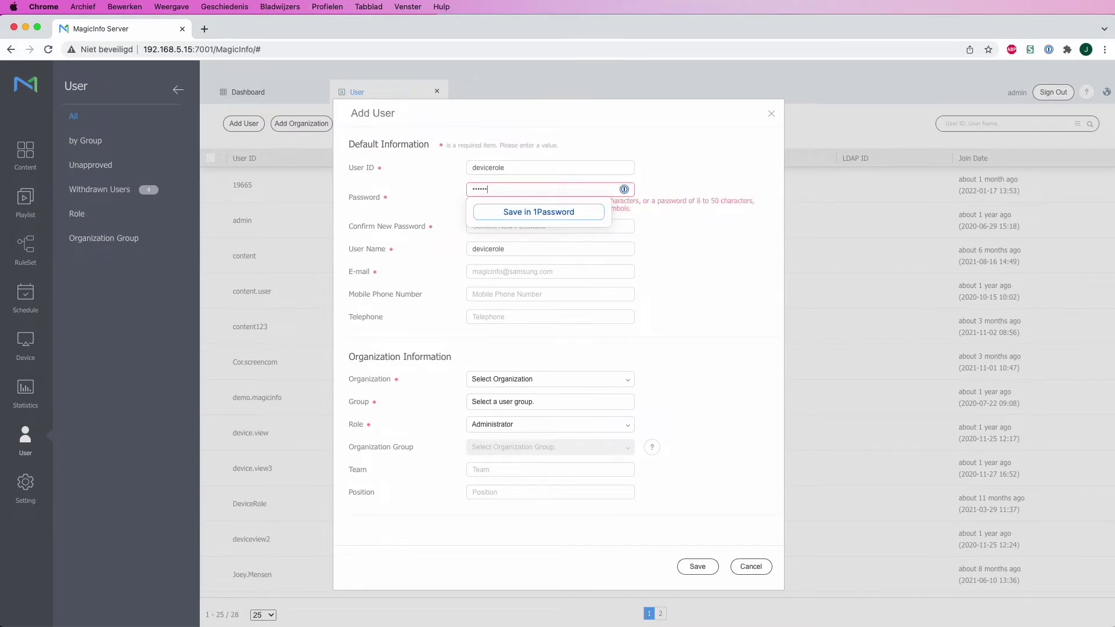
pyautogui.write('*****')
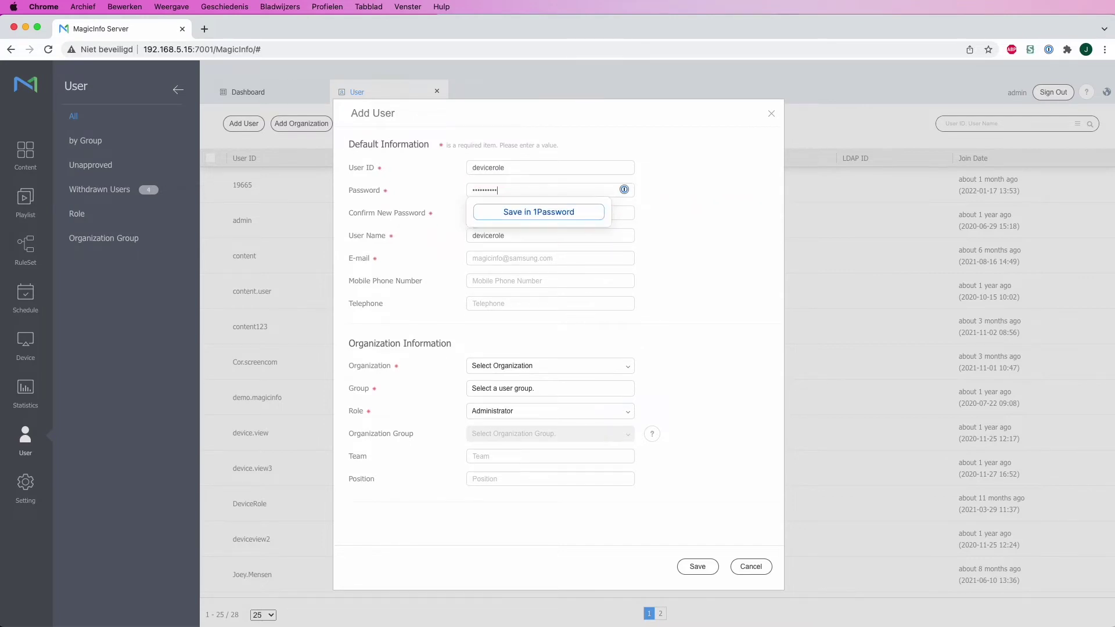
pyautogui.press('Tab')
pyautogui.write('*')
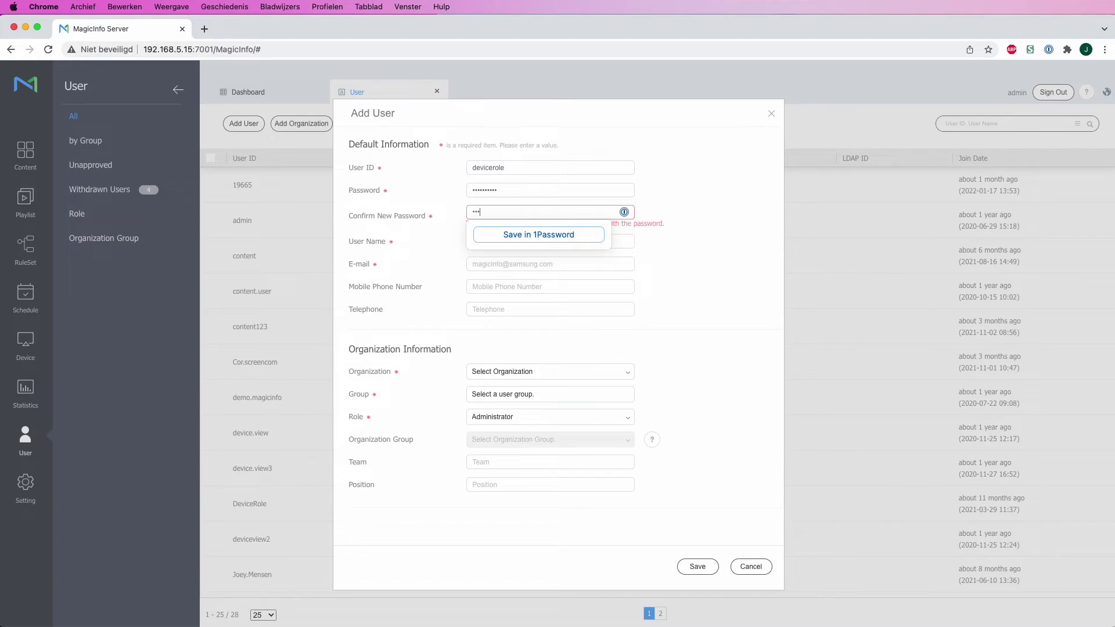
pyautogui.write('*********')
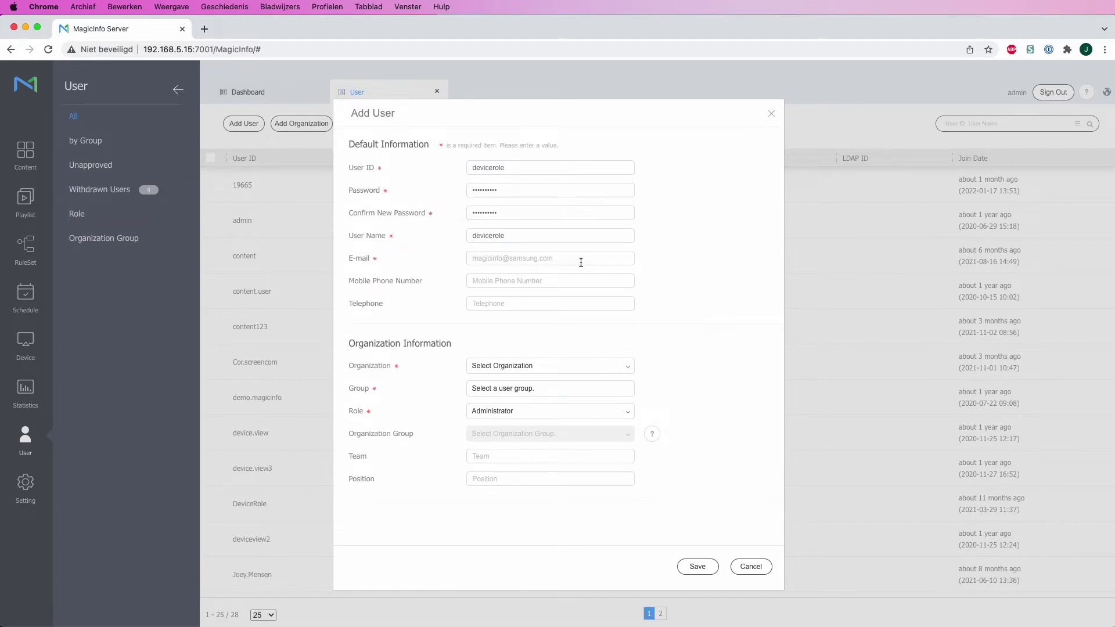
pyautogui.click(559, 259)
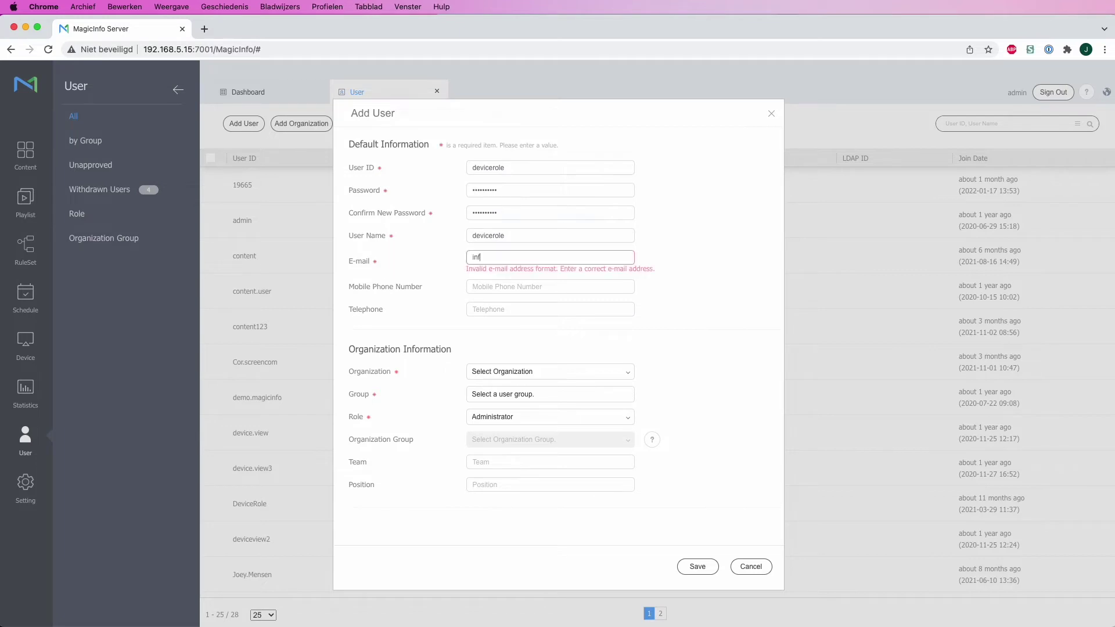
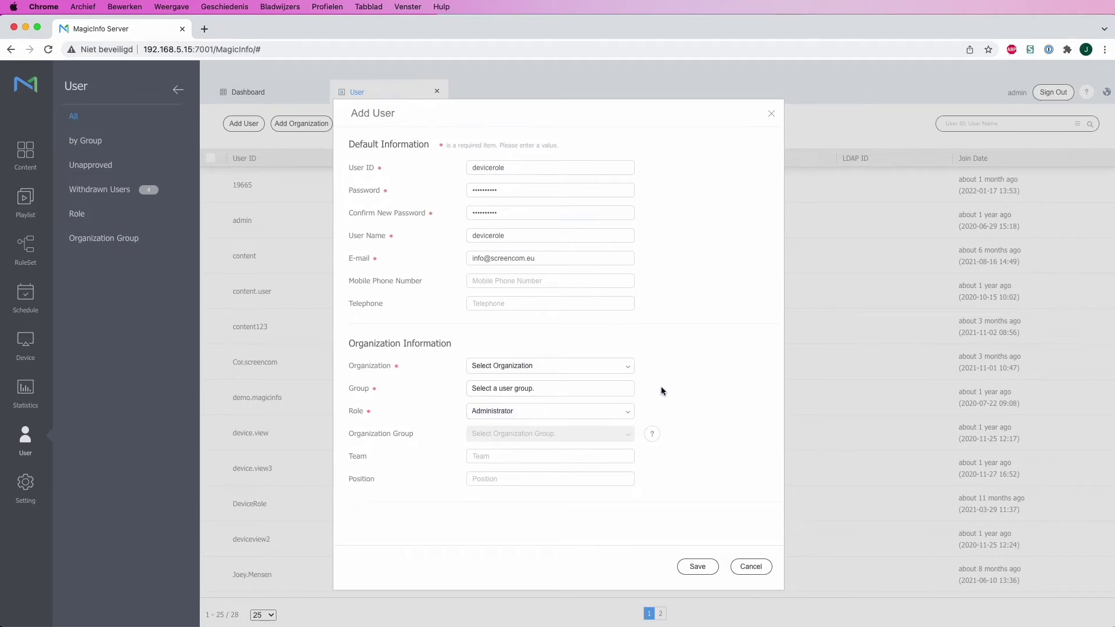
# Step: Assign the user to MagicInfo Services, group default, with Device role, and save
pyautogui.click(592, 372)
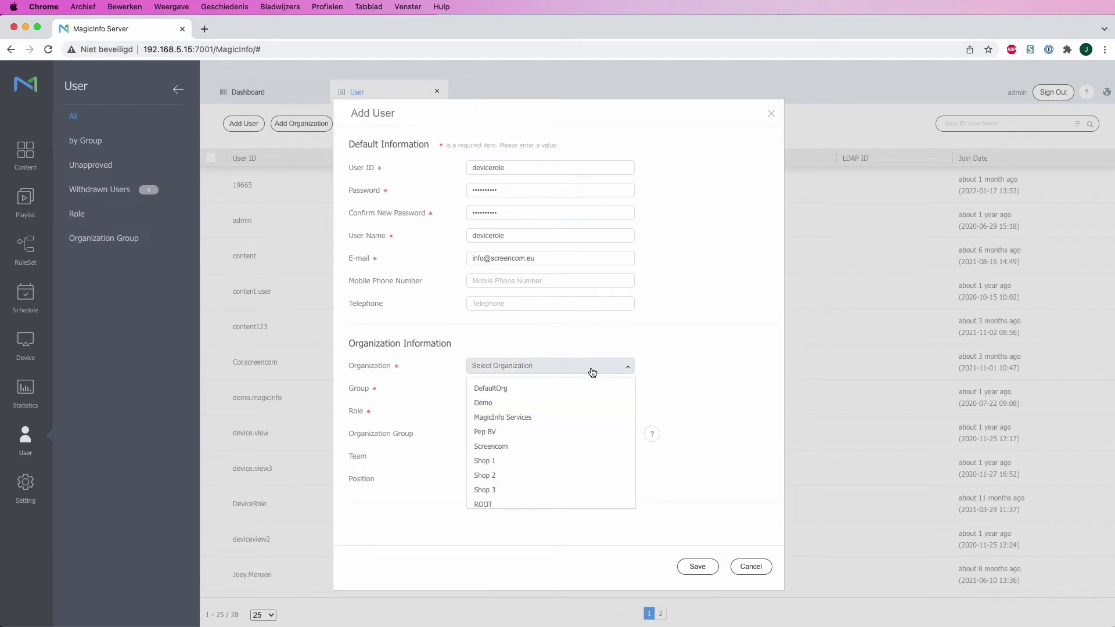
pyautogui.click(567, 418)
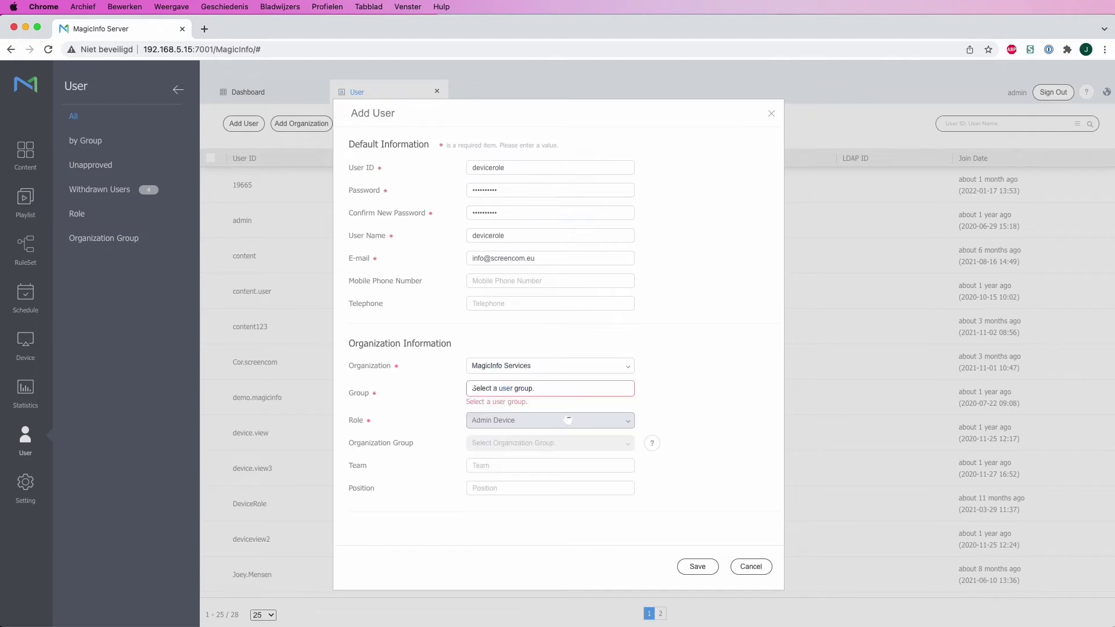
pyautogui.click(552, 390)
pyautogui.click(483, 269)
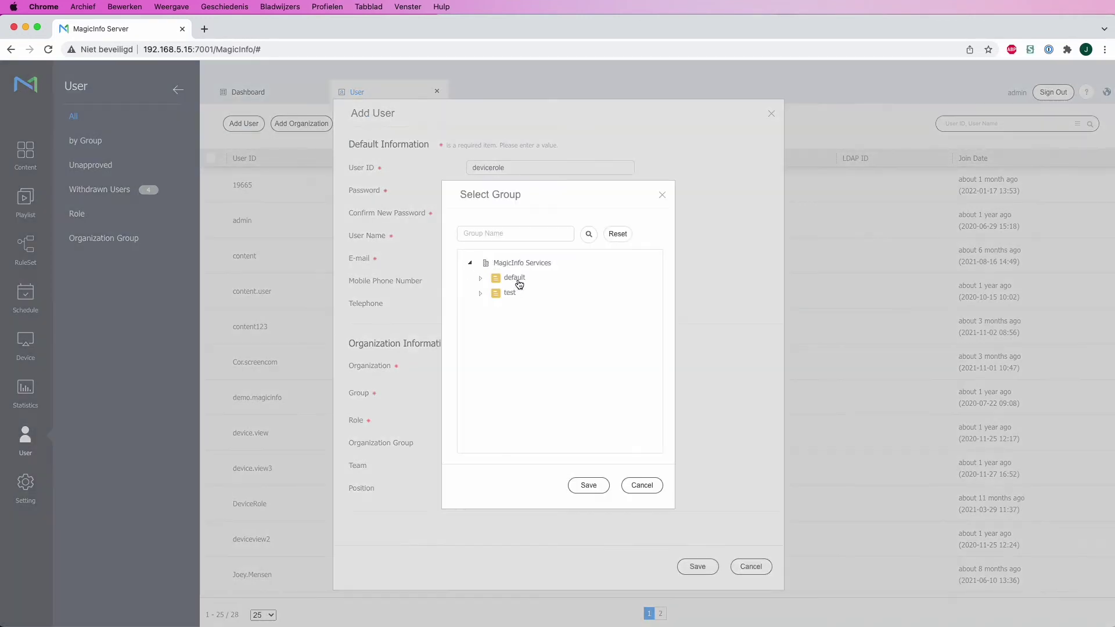
pyautogui.click(514, 279)
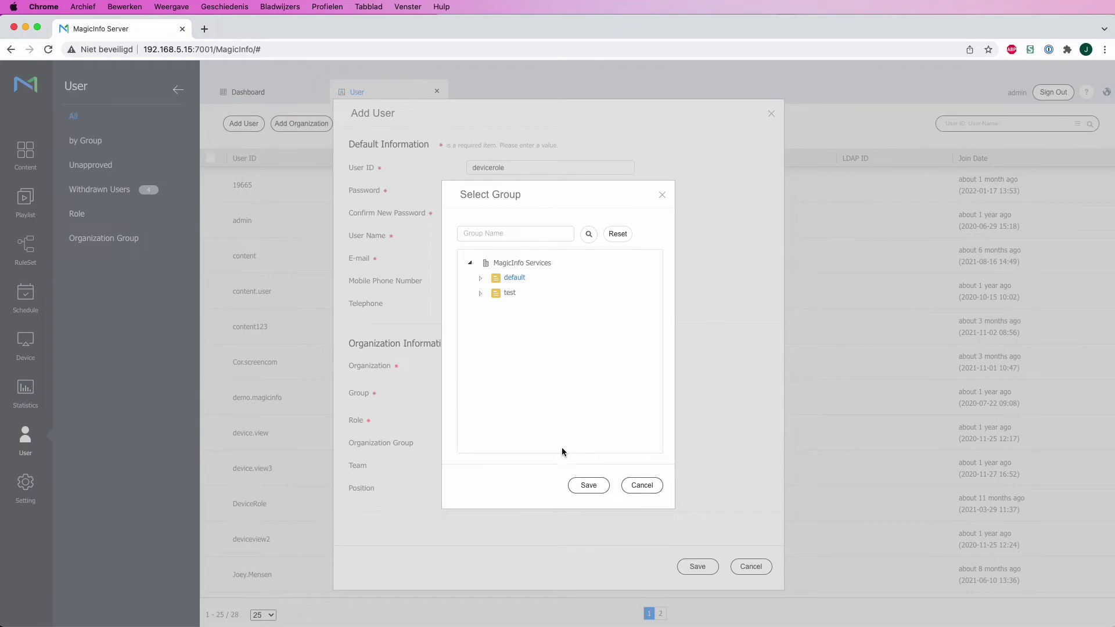
pyautogui.click(591, 492)
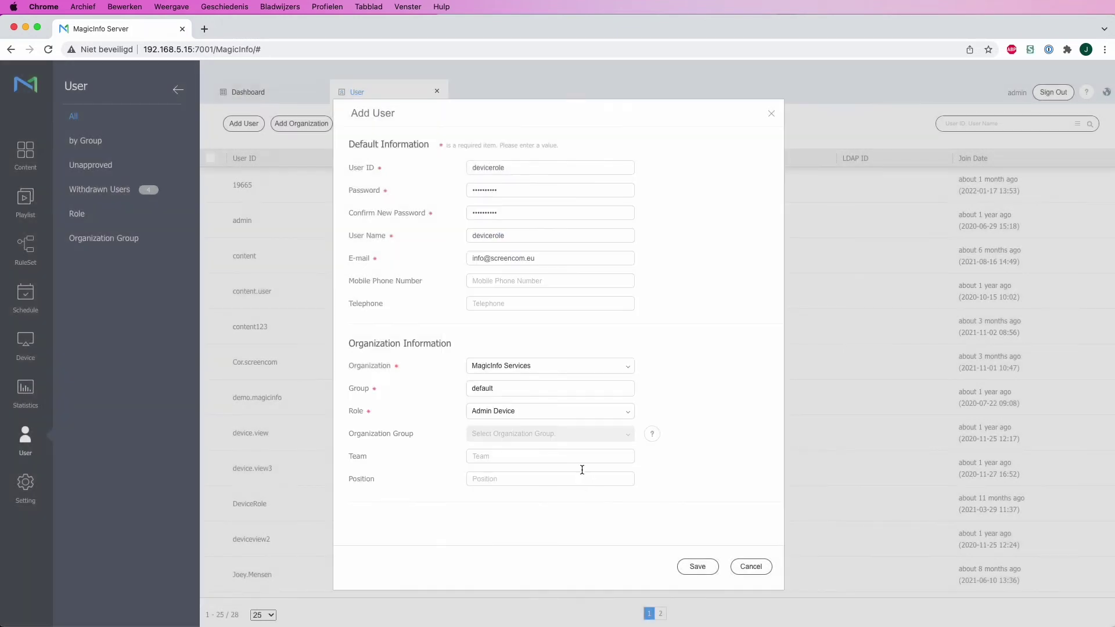
pyautogui.click(507, 414)
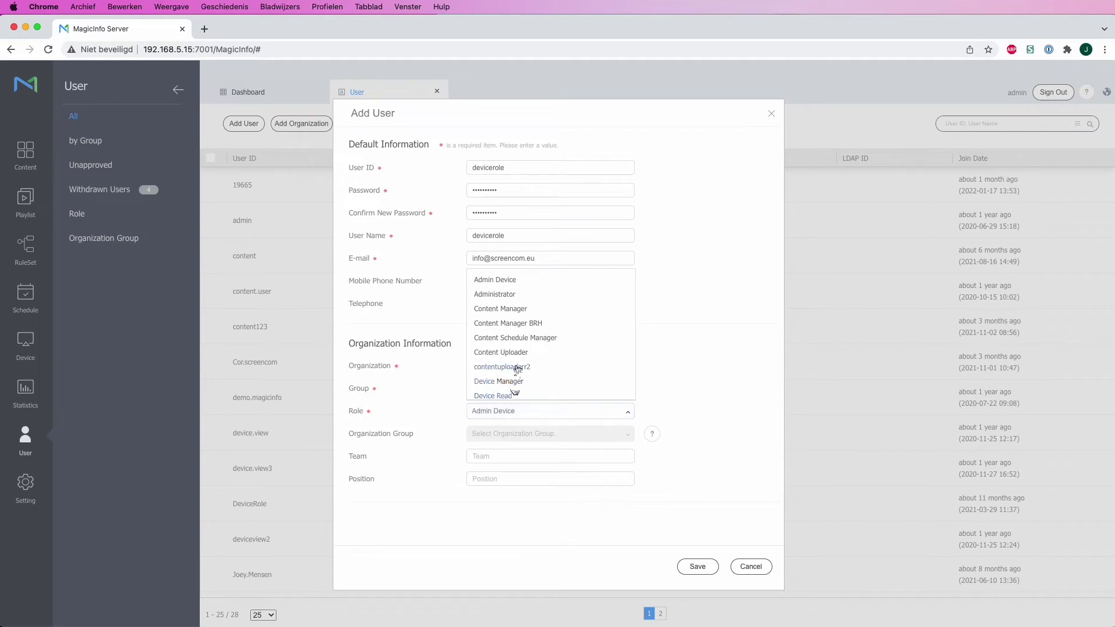
pyautogui.scroll(-3, 514, 371)
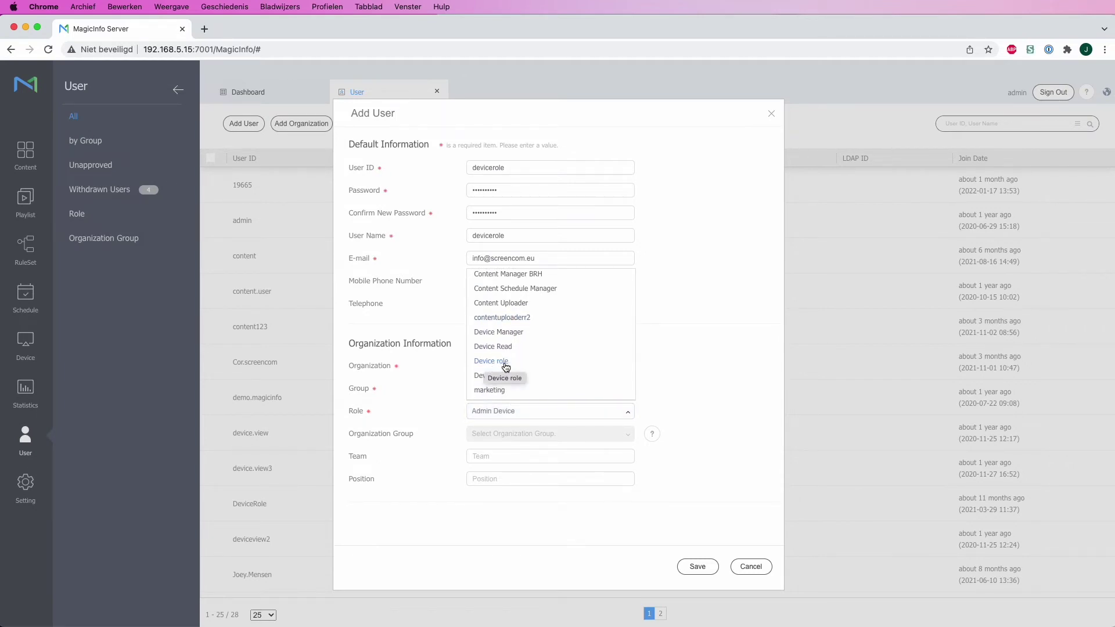
pyautogui.click(506, 361)
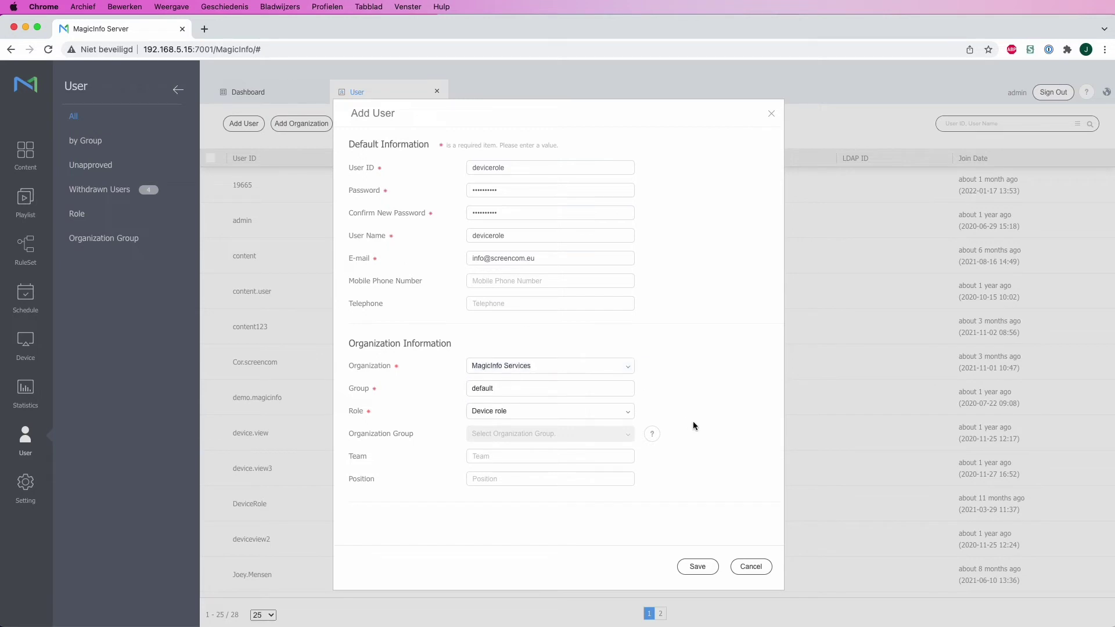
pyautogui.click(699, 567)
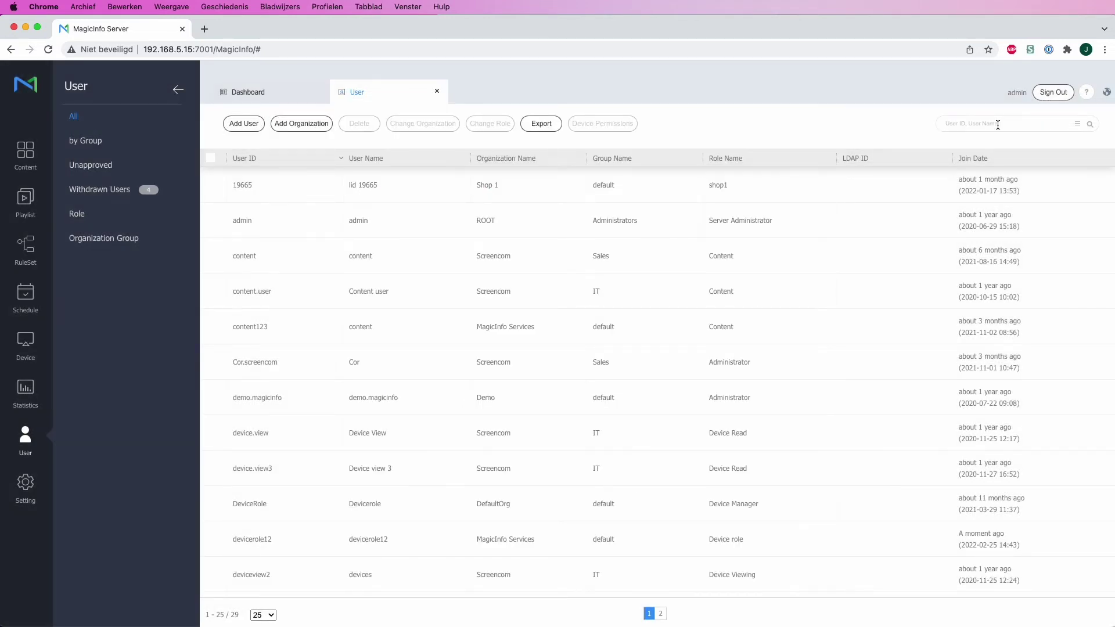
# Step: Find the new user via search and limit its device permissions to the Studio group under MagicInfo Services
pyautogui.write('device')
pyautogui.press('Return')
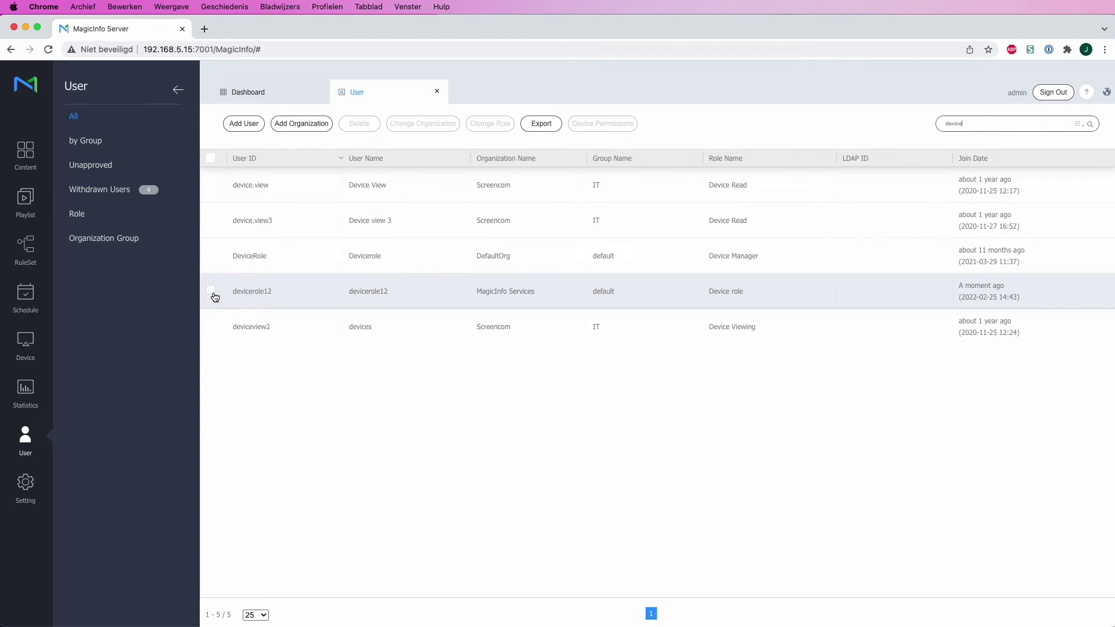
pyautogui.click(212, 293)
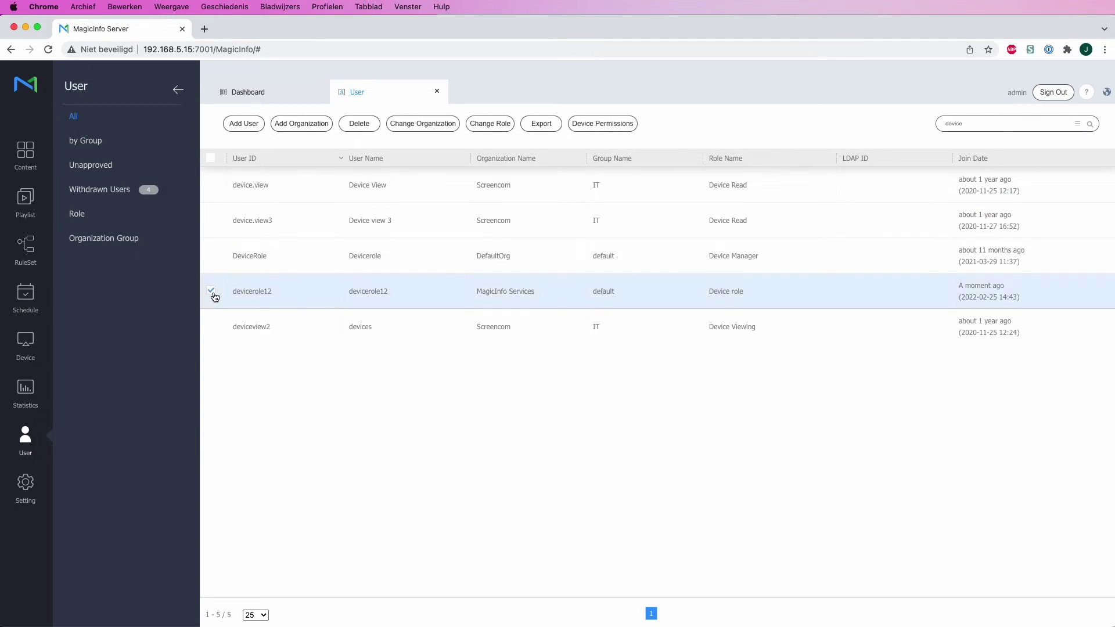
pyautogui.click(622, 125)
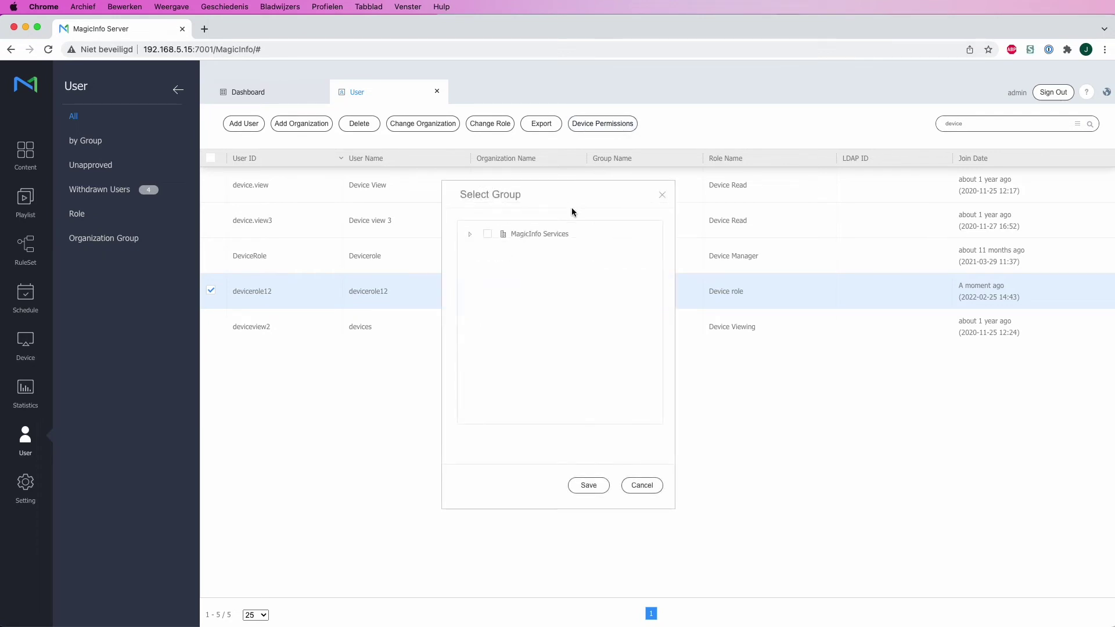
pyautogui.click(471, 235)
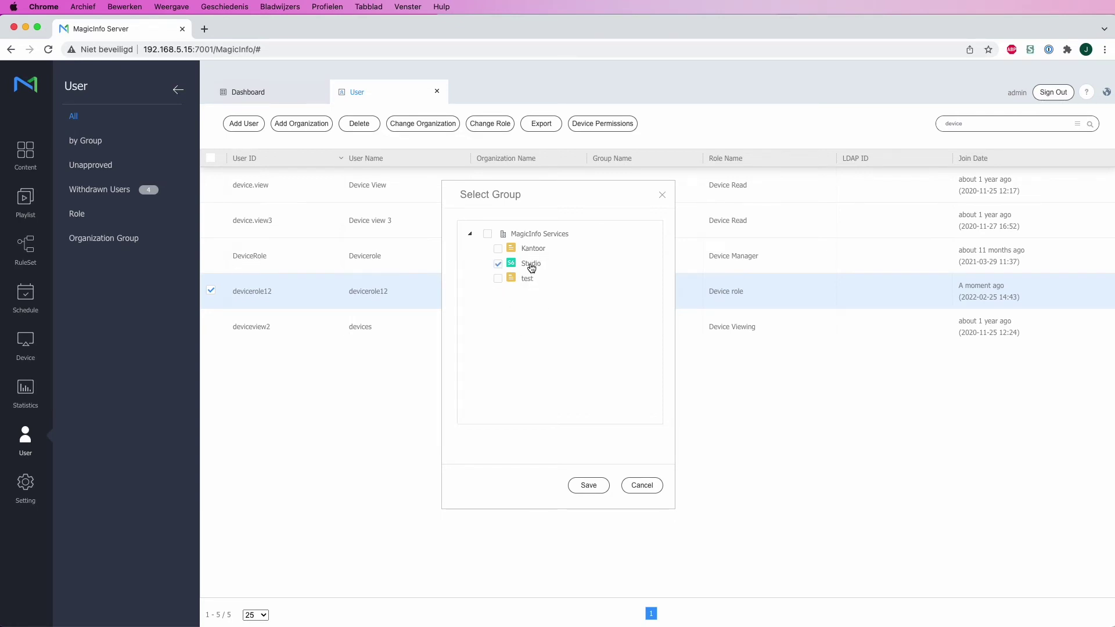
pyautogui.click(586, 492)
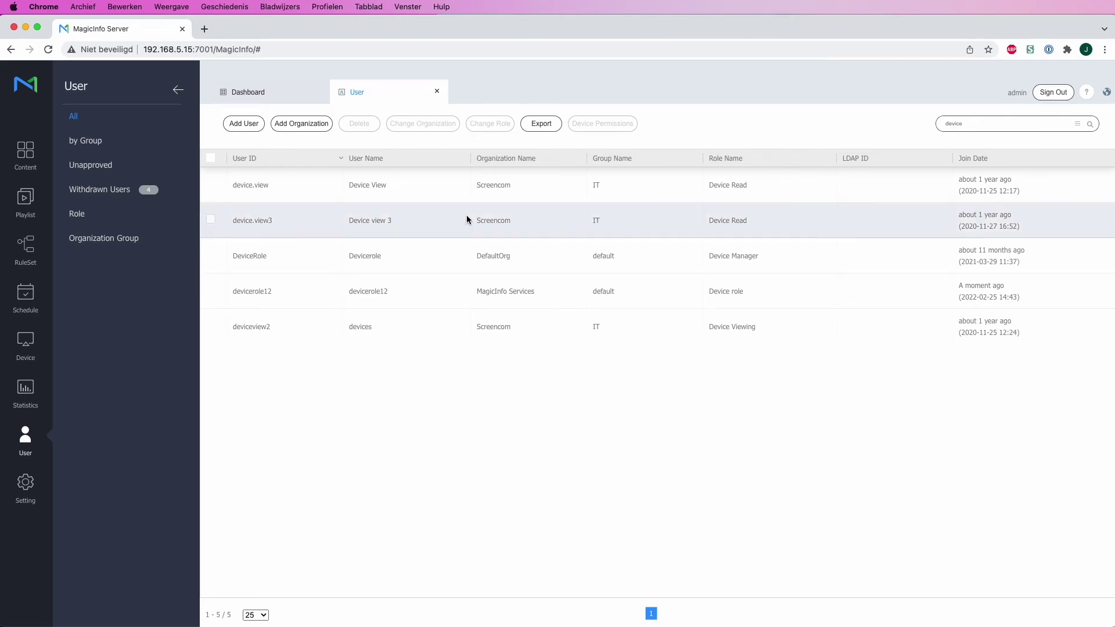
# Step: Sign out as admin, then set a new password for the new user on first login
pyautogui.click(1065, 96)
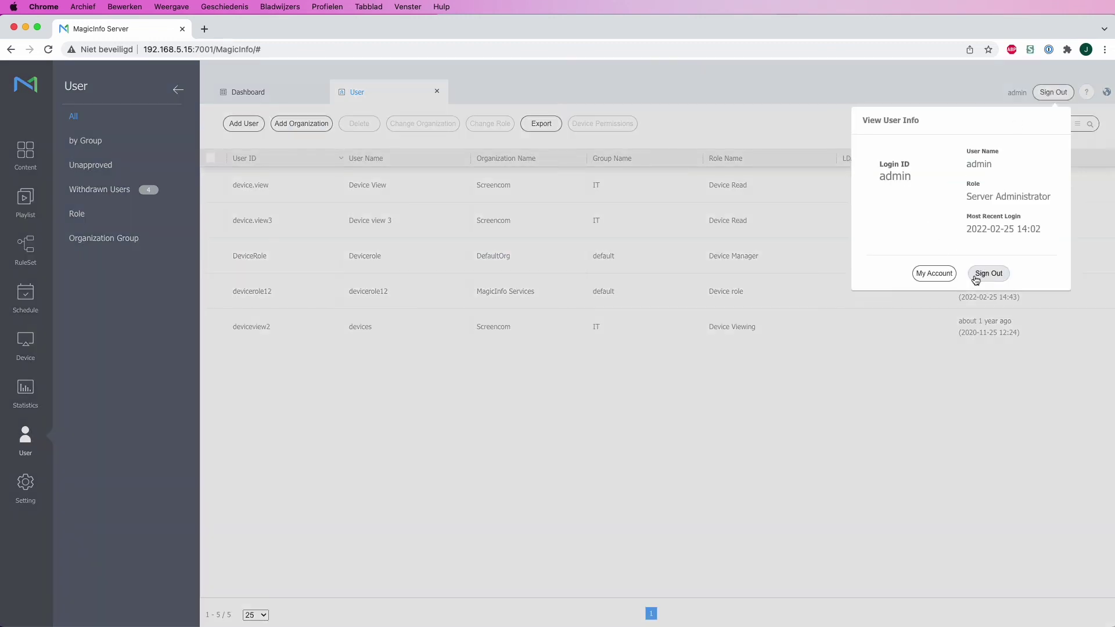
pyautogui.click(991, 259)
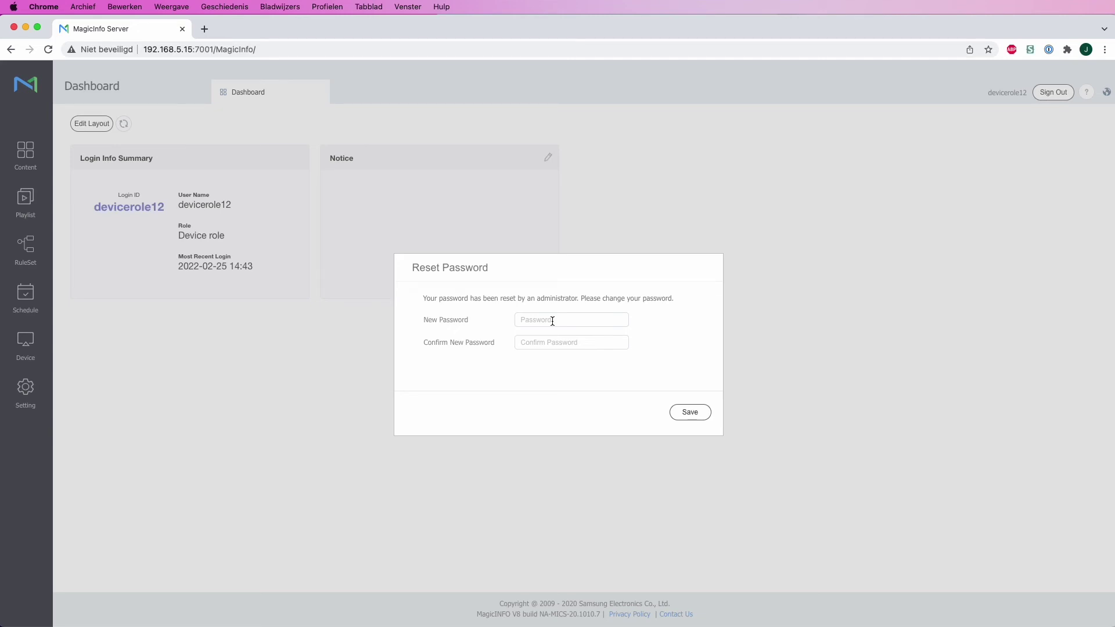
pyautogui.click(552, 321)
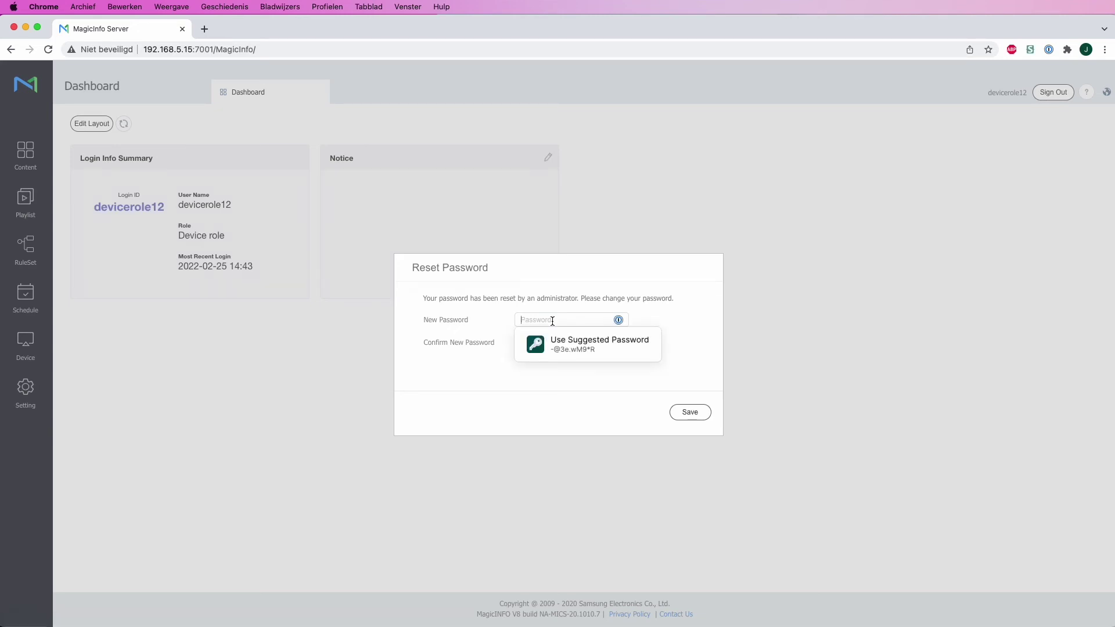
pyautogui.write('•••••')
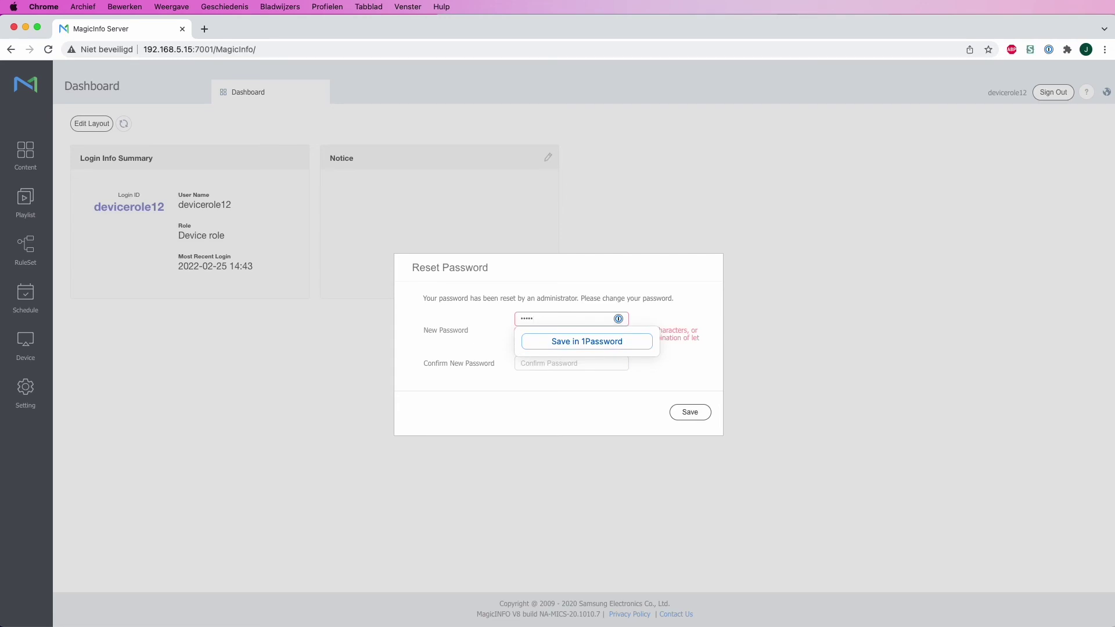
pyautogui.press('BackSpace')
pyautogui.press('BackSpace')
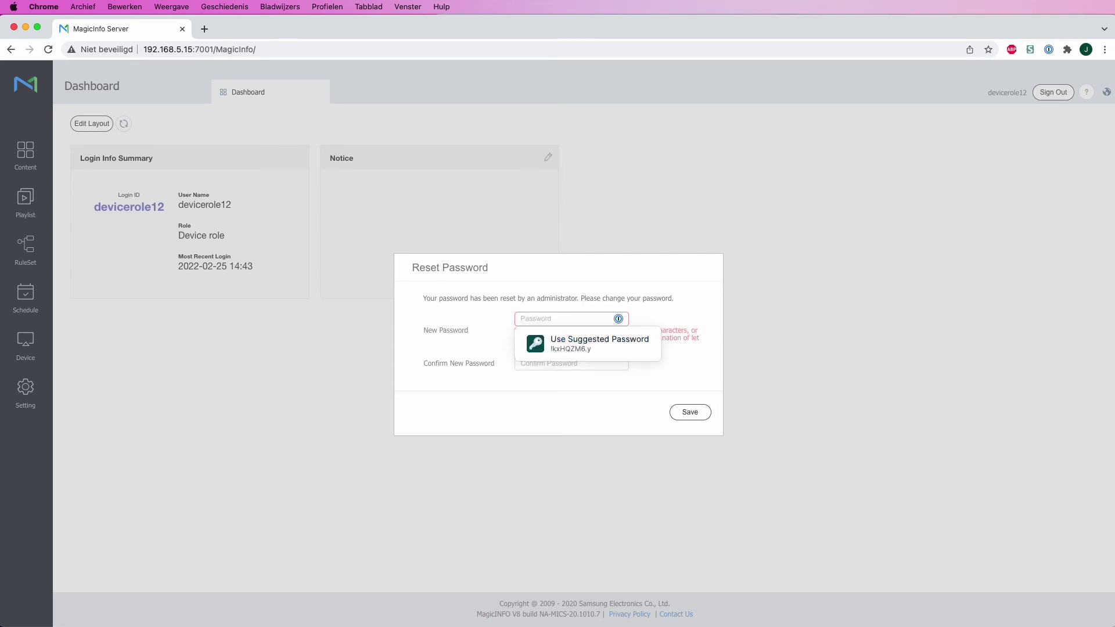
pyautogui.click(587, 348)
pyautogui.click(691, 411)
pyautogui.click(643, 400)
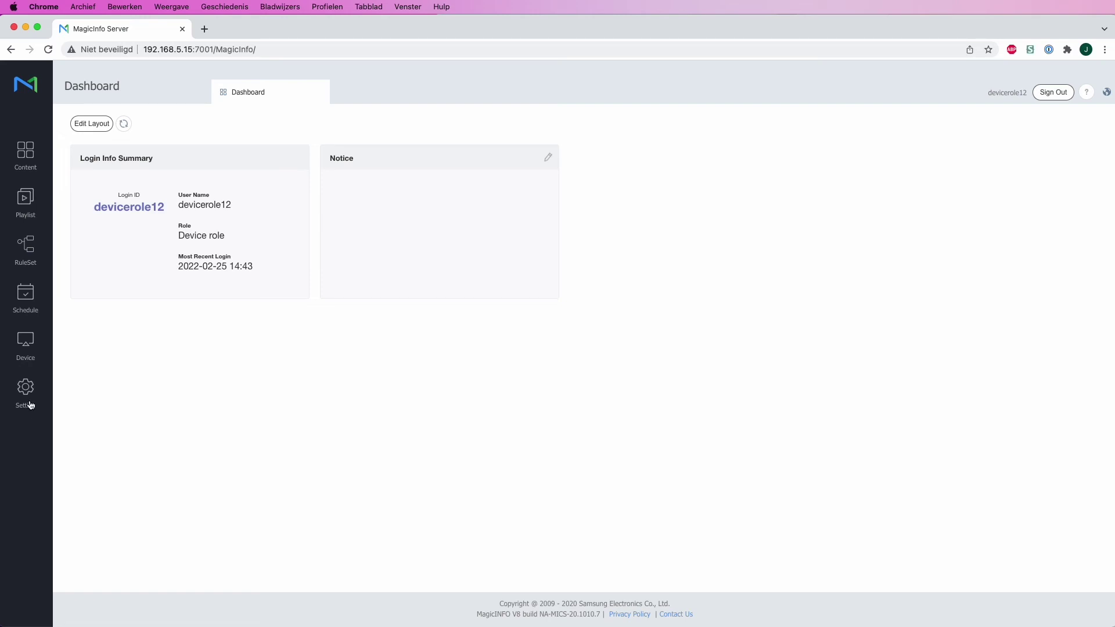
# Step: Browse Devices by Group under MagicInfo Services, confirming only Studio with the single SBB device is visible
pyautogui.click(28, 352)
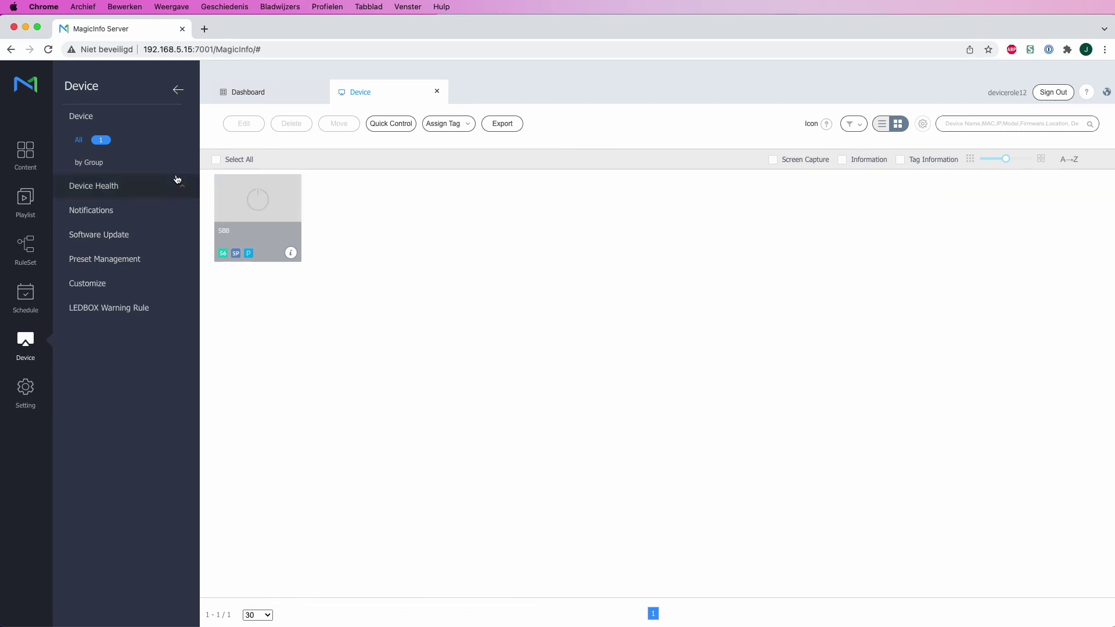
pyautogui.click(100, 167)
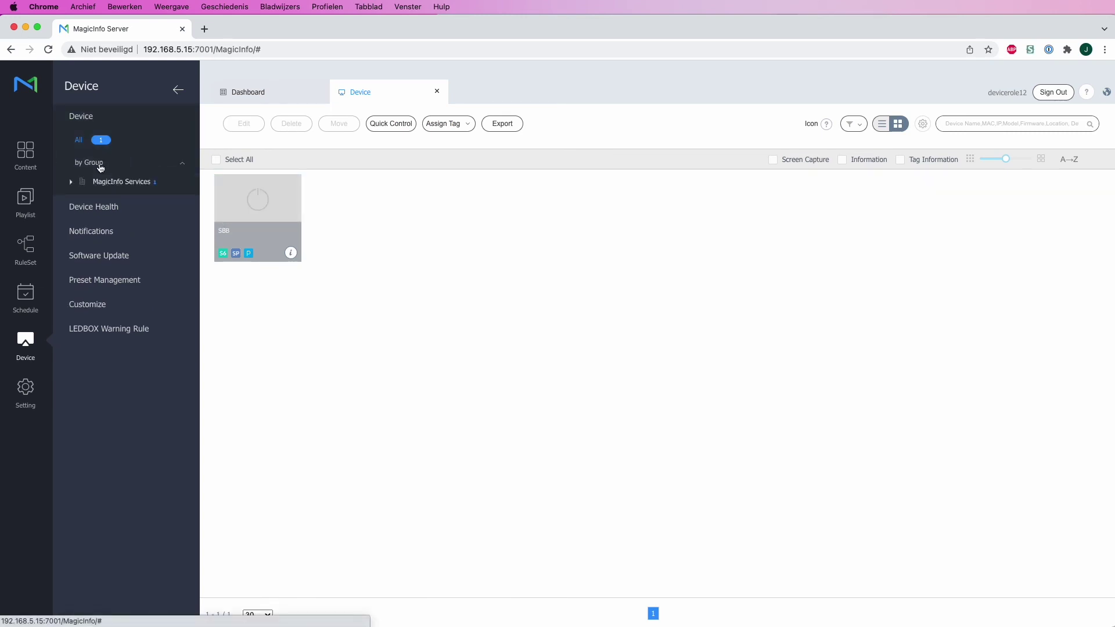
pyautogui.click(111, 191)
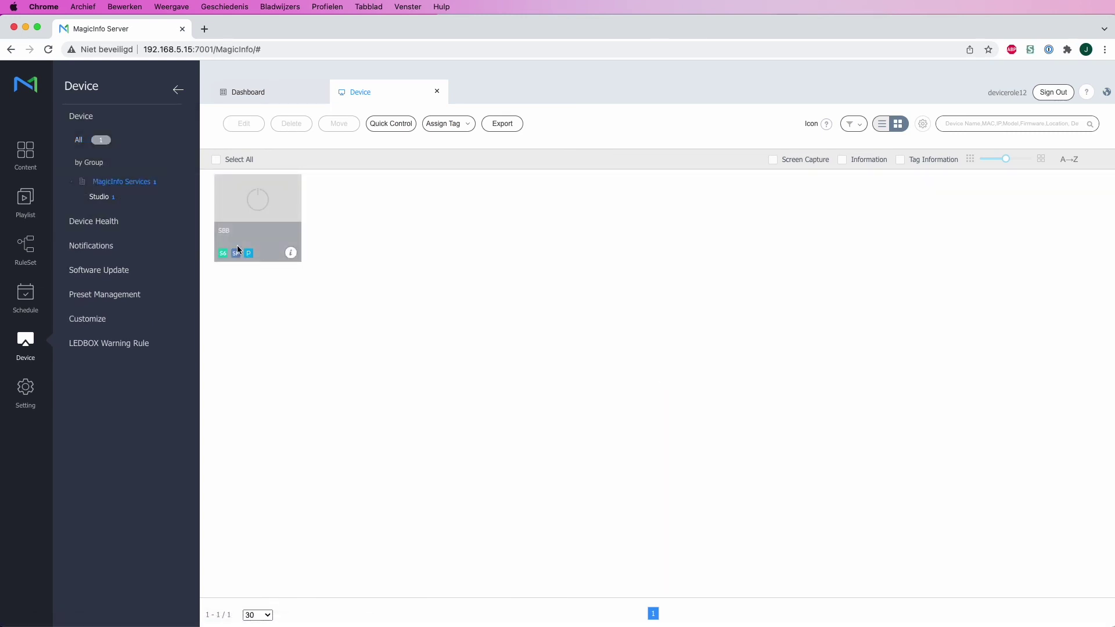
pyautogui.moveTo(278, 219)
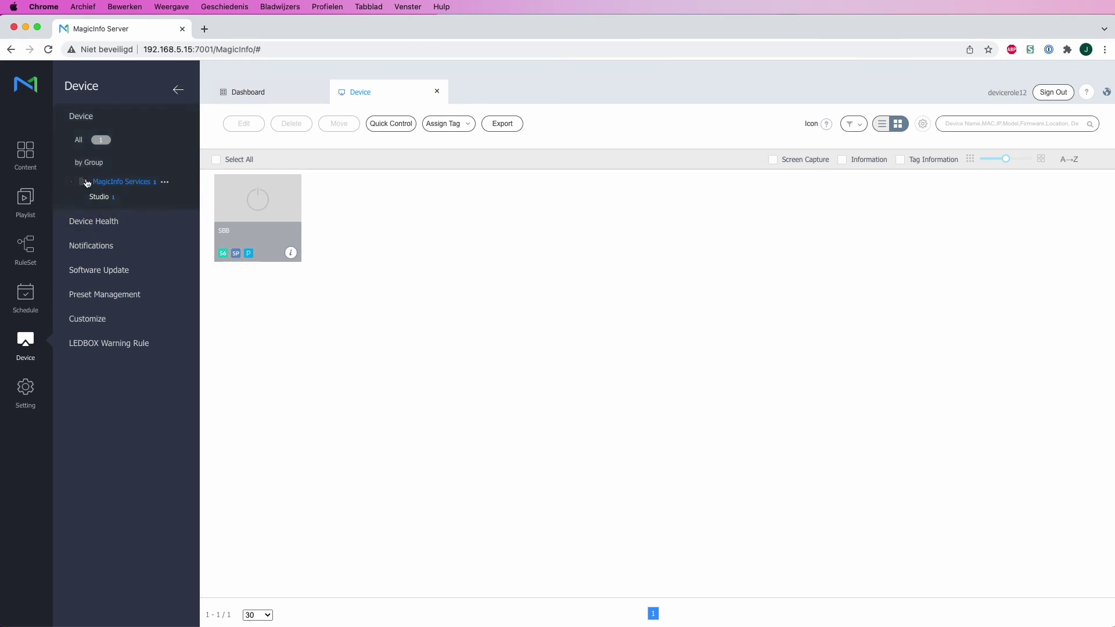
pyautogui.click(23, 165)
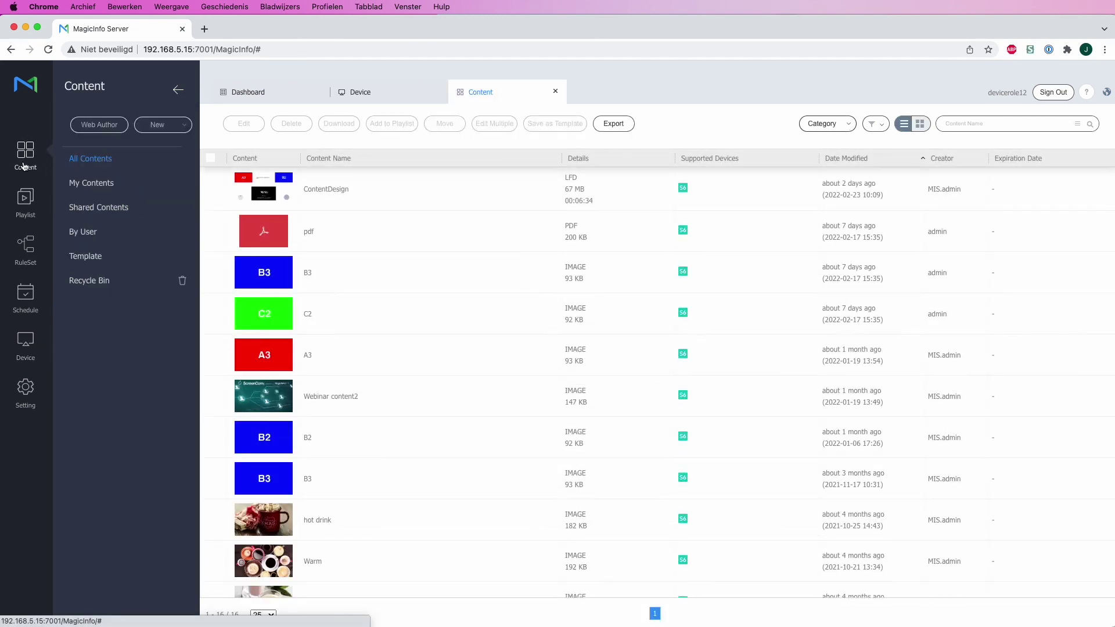
pyautogui.click(26, 342)
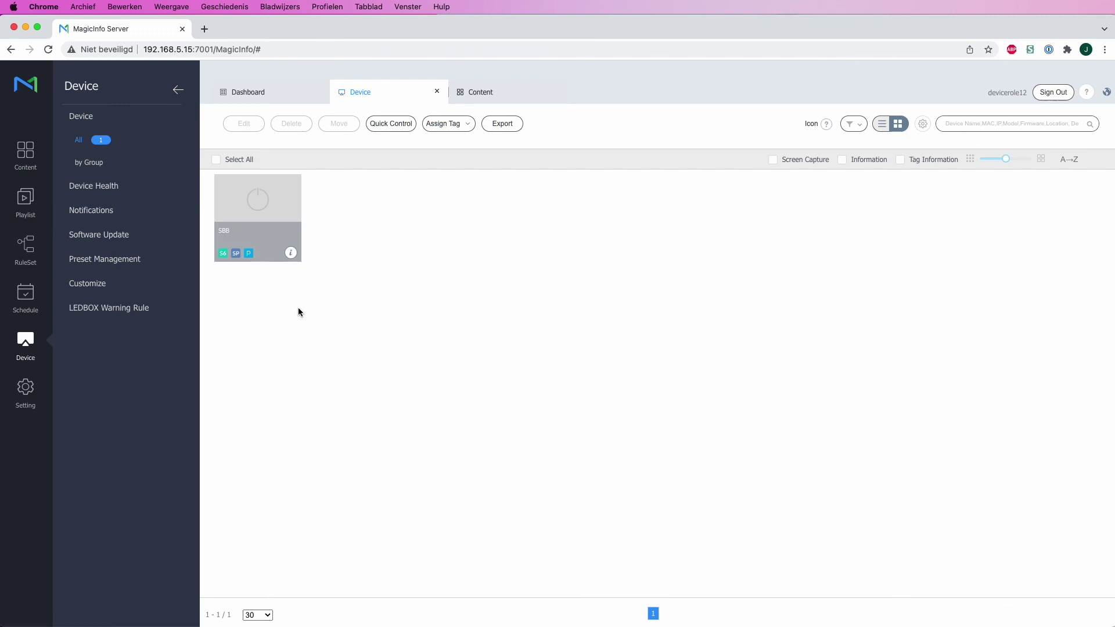